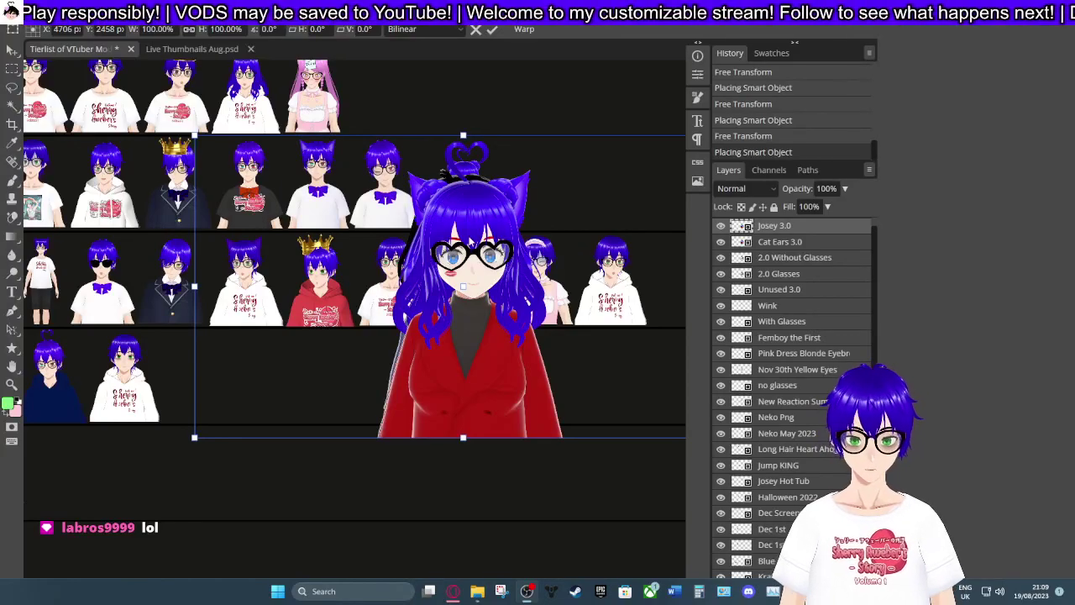
Select the Josey 3.0, Cat Ears 3.0, 2.0 Without Glasses, 2.0 Glasses and Unused 3.0 layers and move them together below the C row.
click(795, 242)
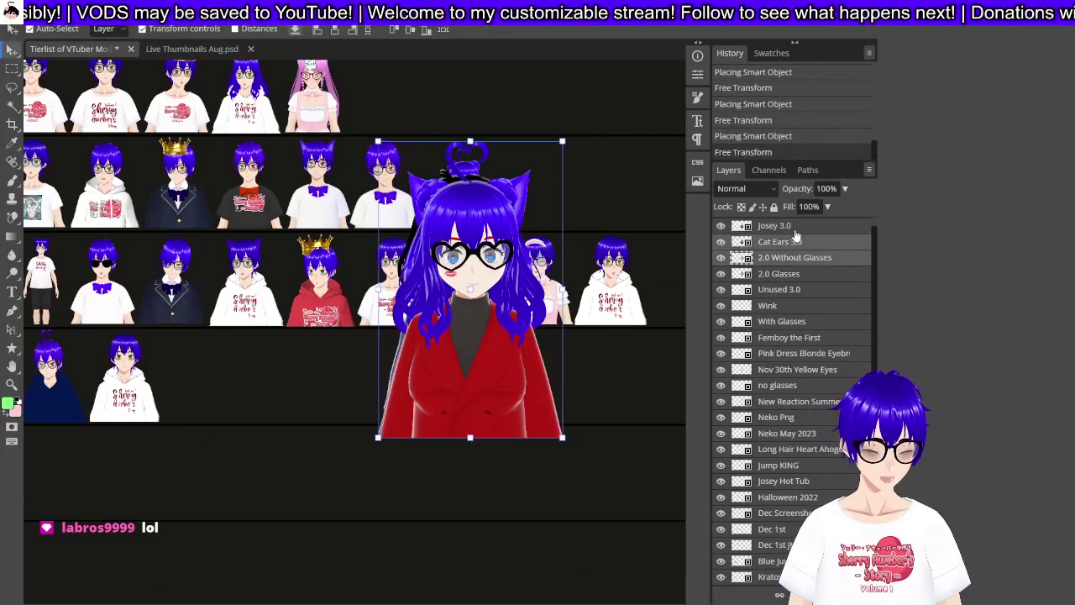
shift+click(792, 227)
shift+click(793, 274)
shift+click(792, 289)
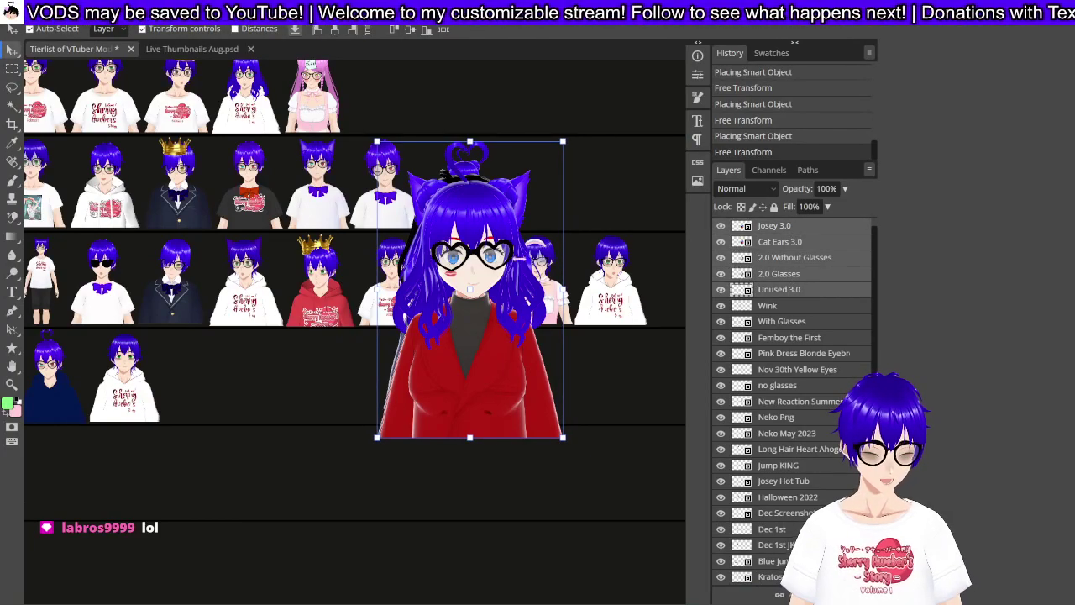
drag(481, 215, 429, 409)
scroll(432, 409, down, 3)
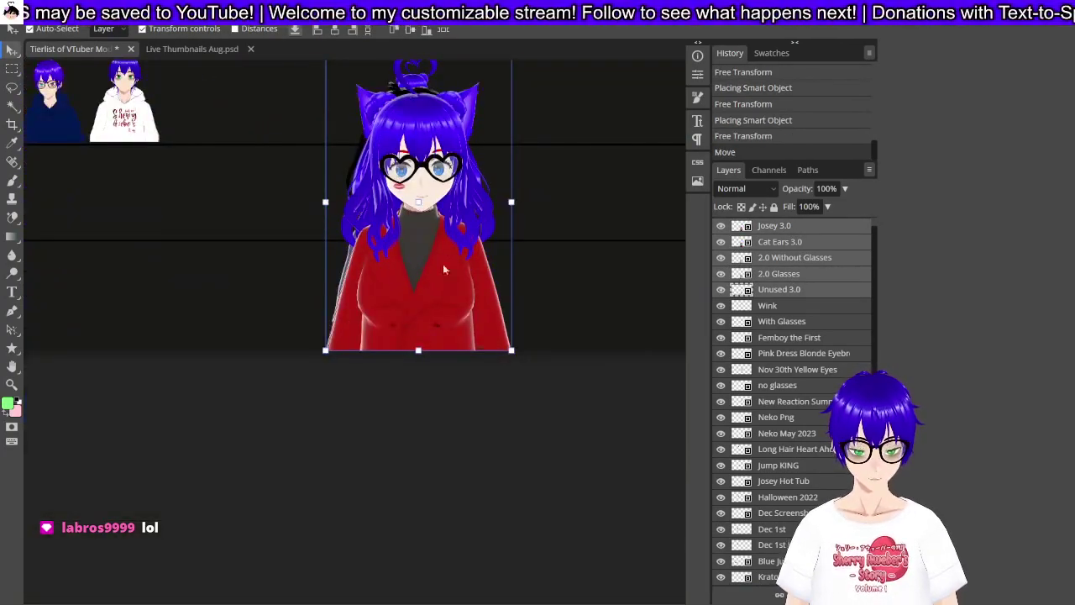
scroll(436, 191, up, 2)
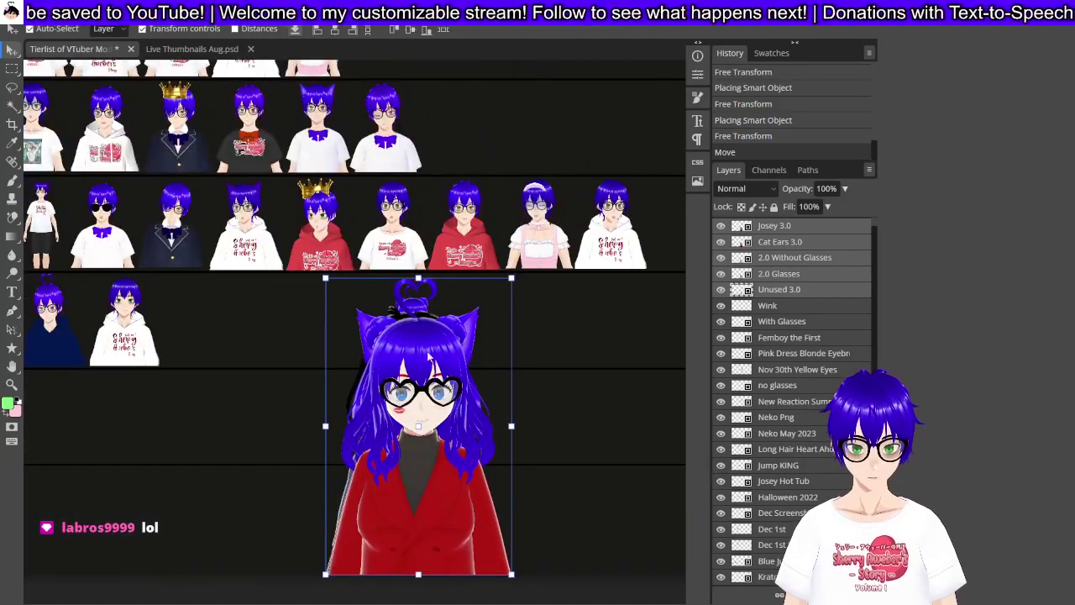
Separate the Josey 3.0 figure from the stack by moving it beside the white-hoodie figure across the D and F rows.
click(785, 227)
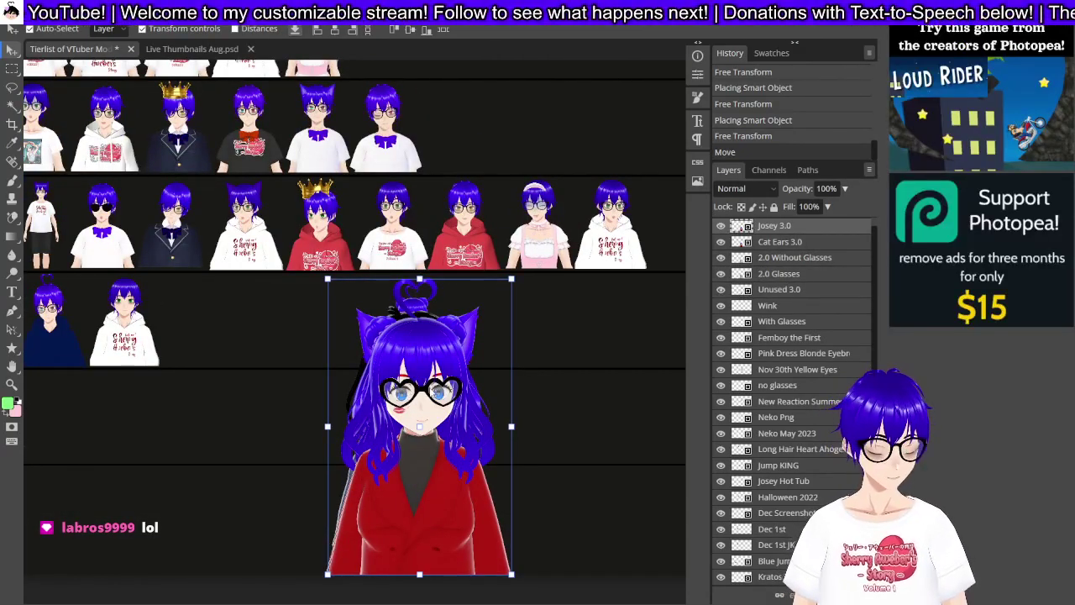
scroll(429, 392, up, 2)
scroll(429, 392, down, 3)
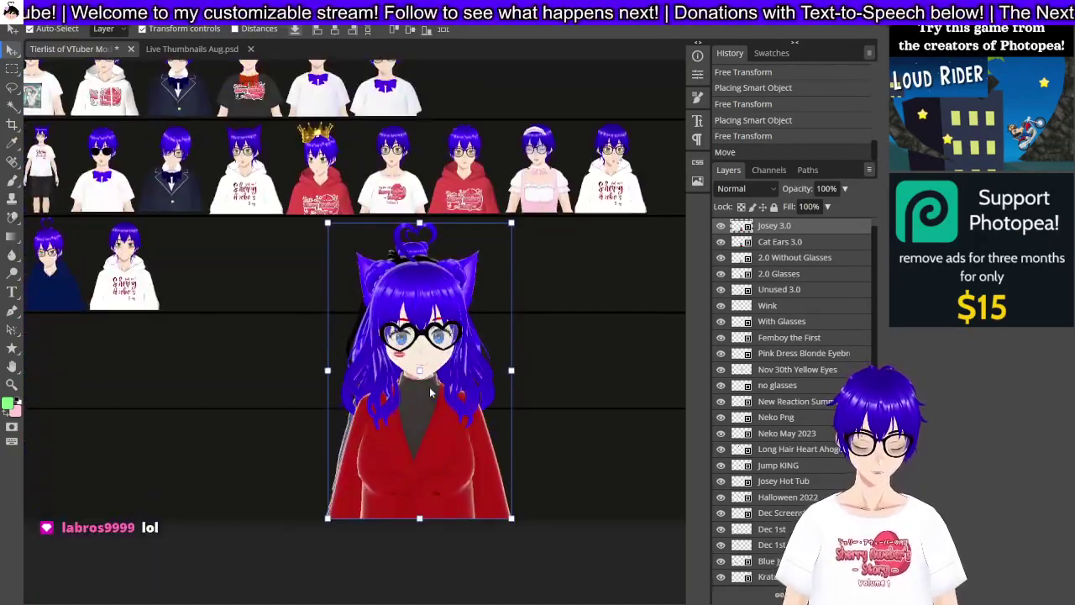
scroll(430, 392, left, 3)
scroll(429, 392, right, 2)
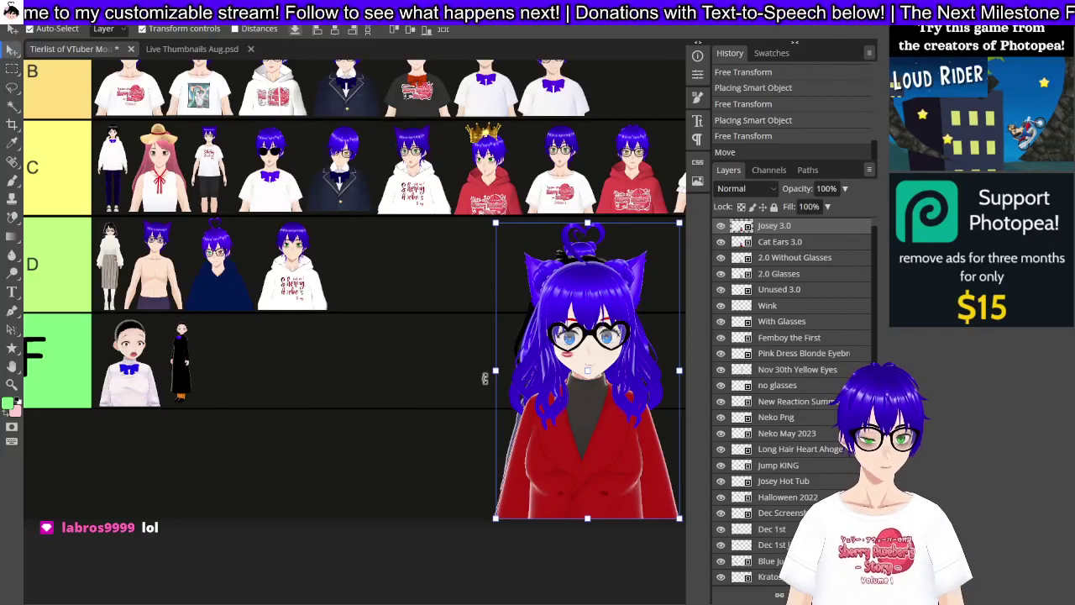
drag(606, 322, 398, 315)
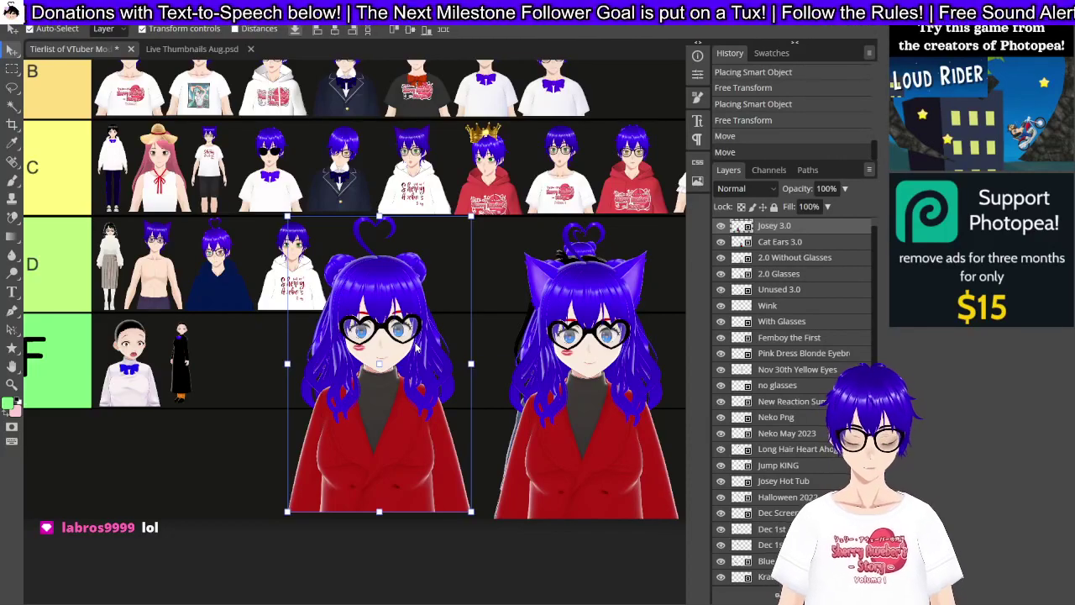
Scale the Josey 3.0 figure to 30.86% and place it in the D row directly after the white-hoodie figure.
drag(287, 215, 374, 350)
drag(517, 406, 387, 208)
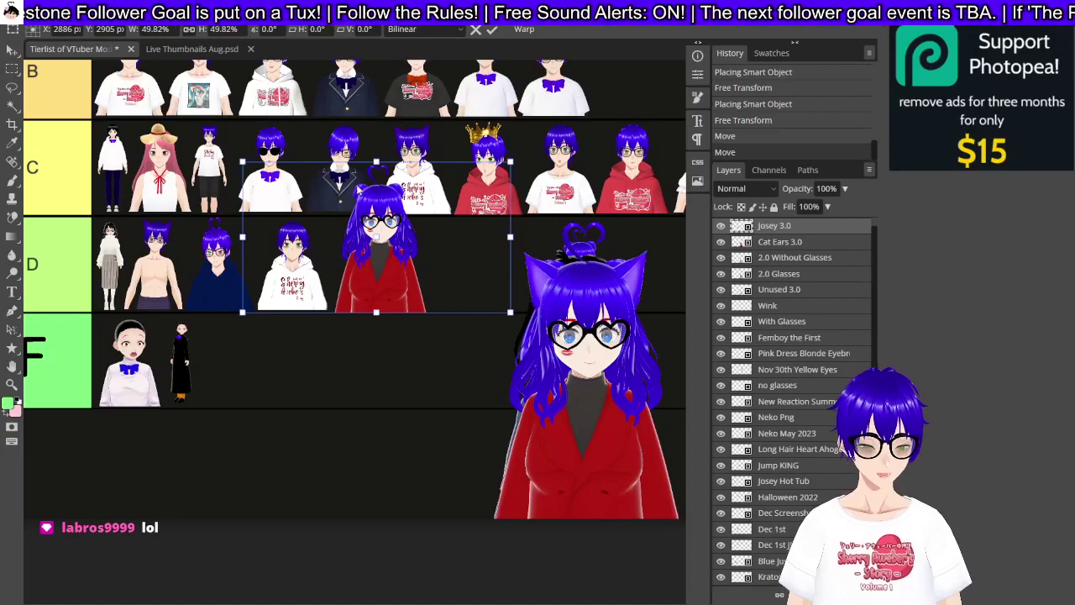
drag(242, 161, 339, 197)
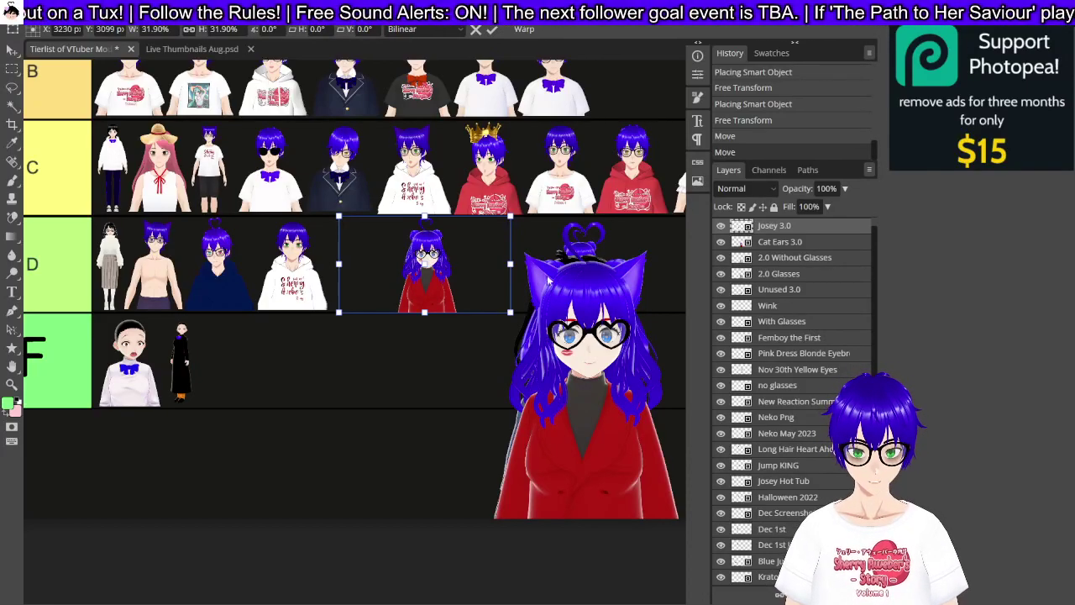
drag(424, 265, 359, 264)
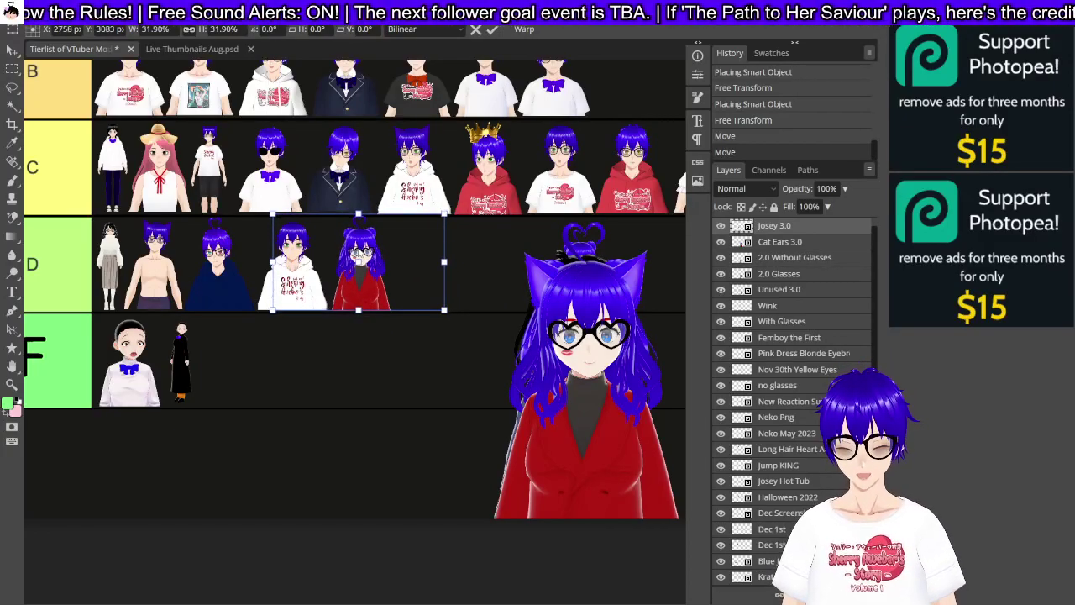
drag(274, 215, 278, 217)
key(shift+Left)
key(shift+Left)
key(shift+Left)
key(shift+Left)
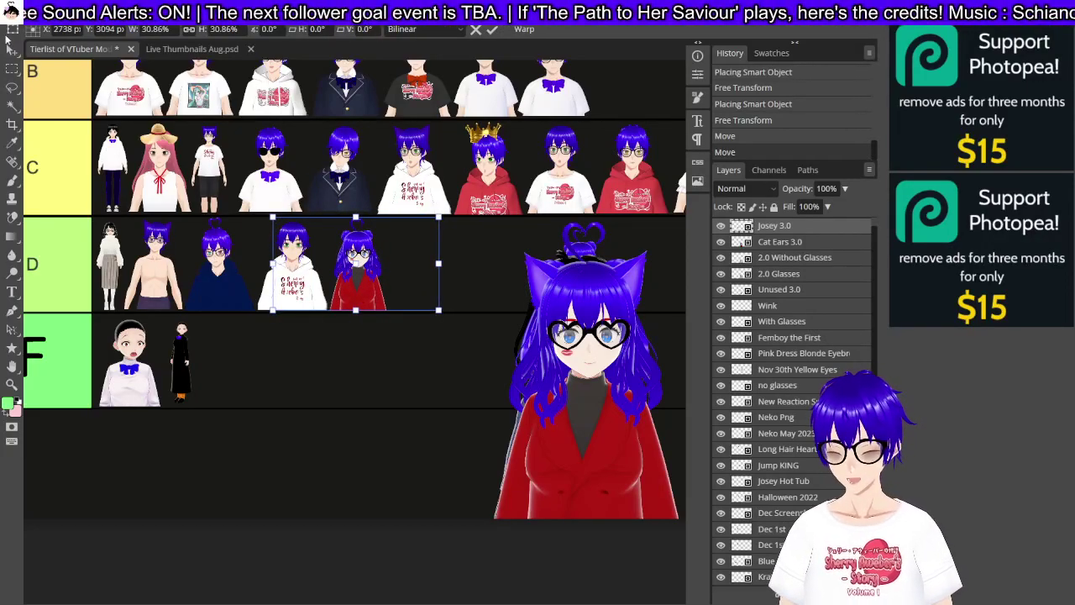
key(Return)
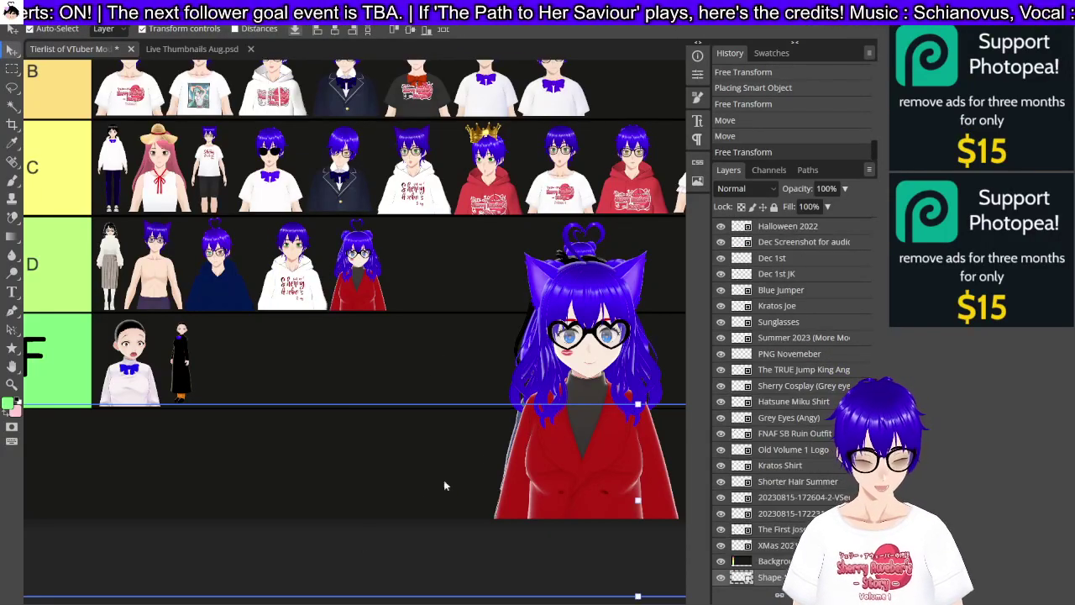
Scale the Cat Ears 3.0 figure to 31.07% and place it in the D row directly after the Josey 3.0 figure.
click(573, 336)
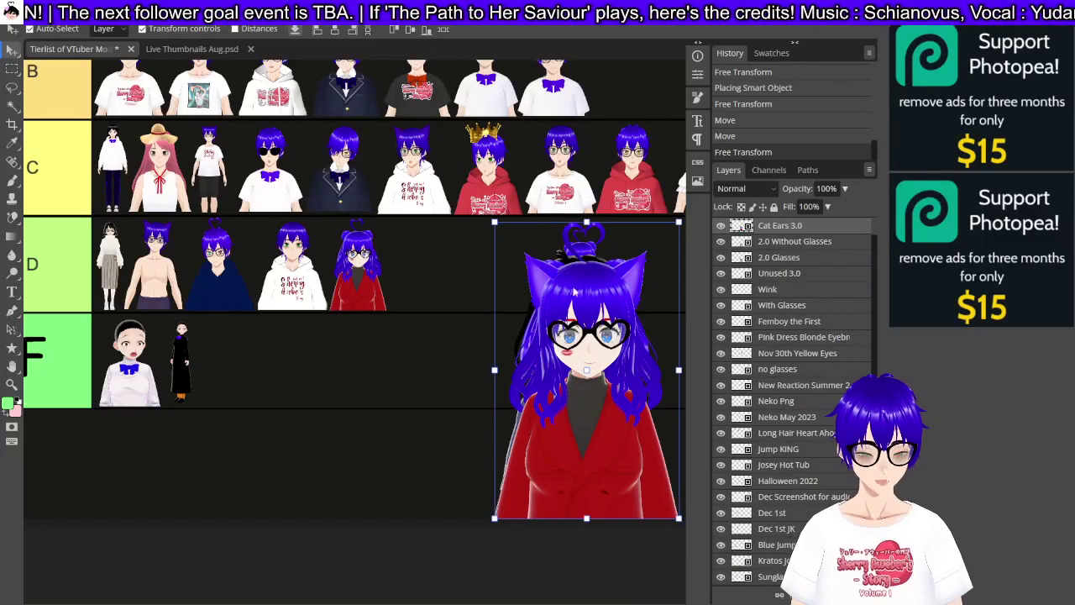
key(ctrl+alt+t)
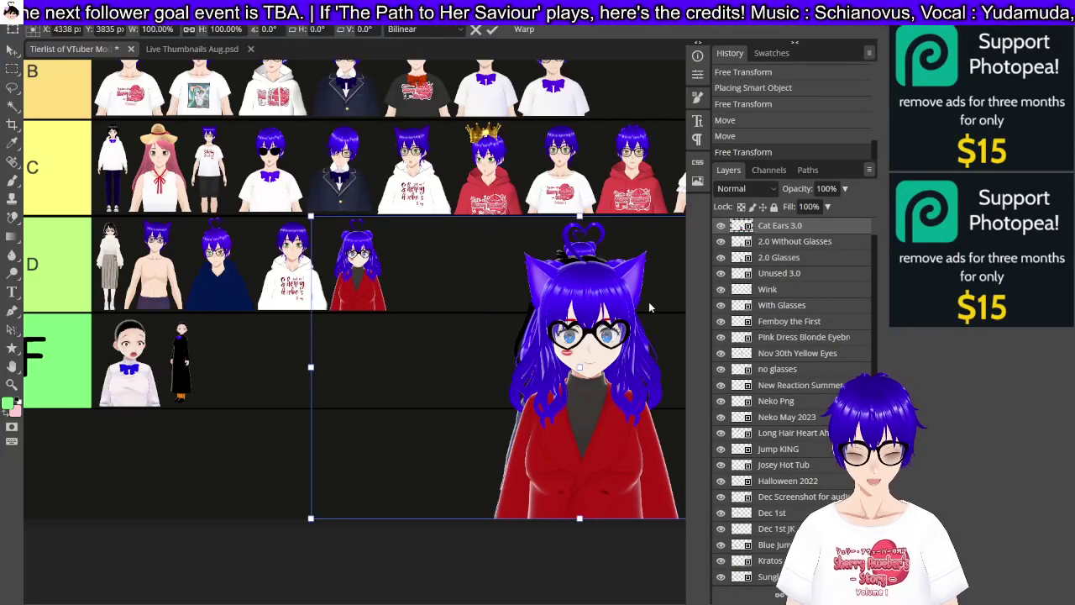
drag(494, 268, 383, 223)
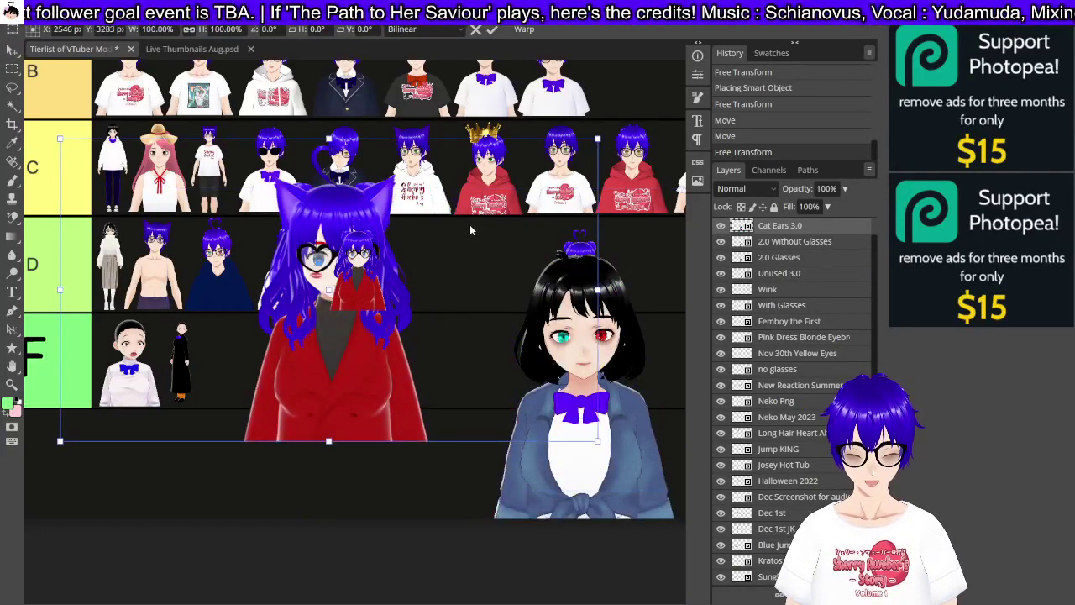
drag(469, 224, 469, 224)
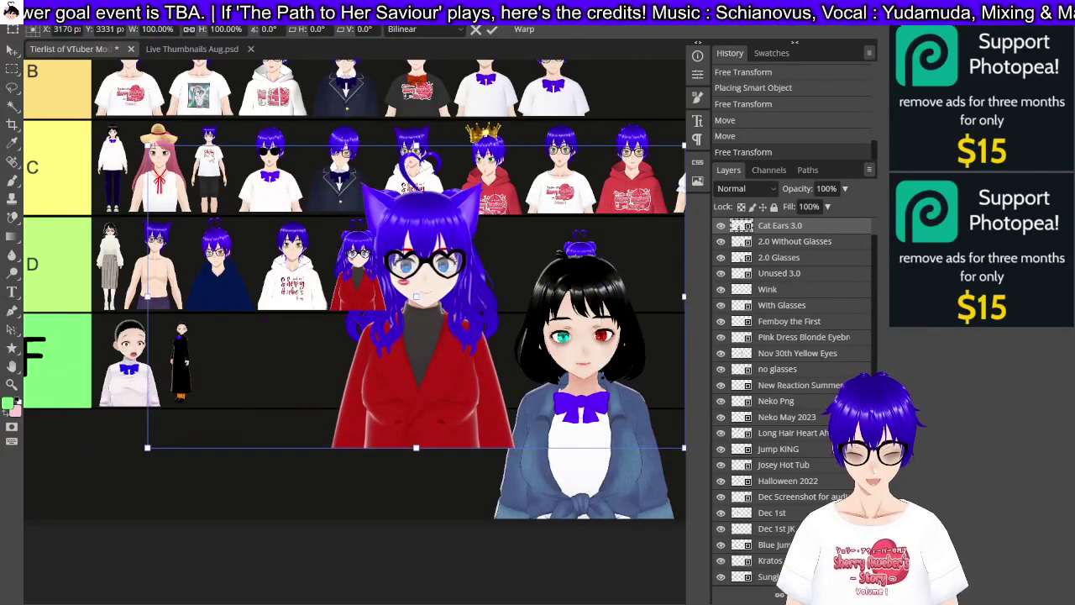
drag(147, 146, 521, 337)
drag(597, 399, 414, 262)
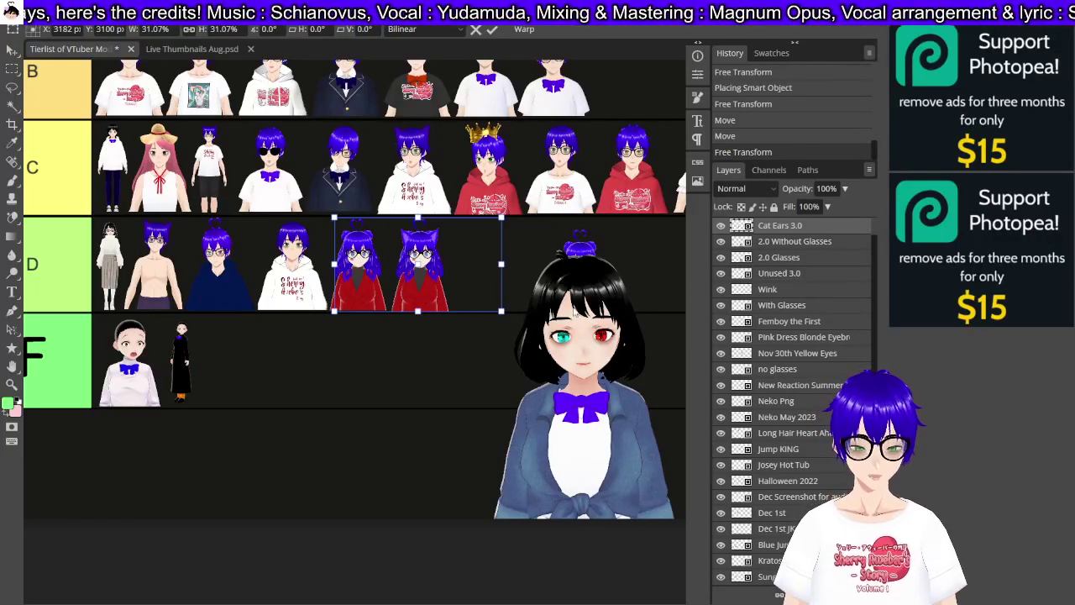
scroll(506, 307, left, 3)
scroll(507, 308, right, 8)
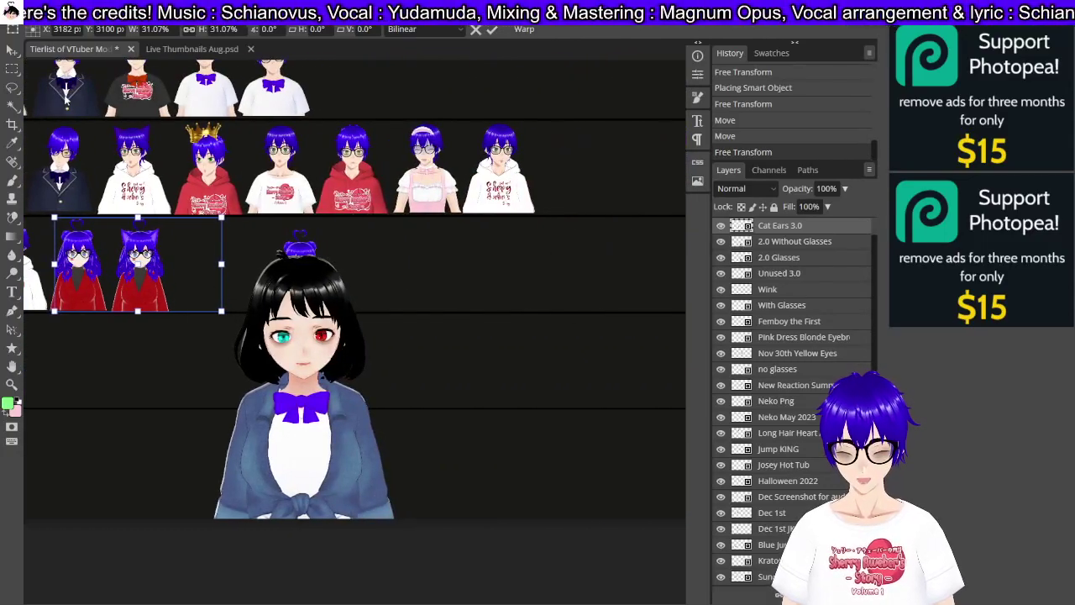
key(Return)
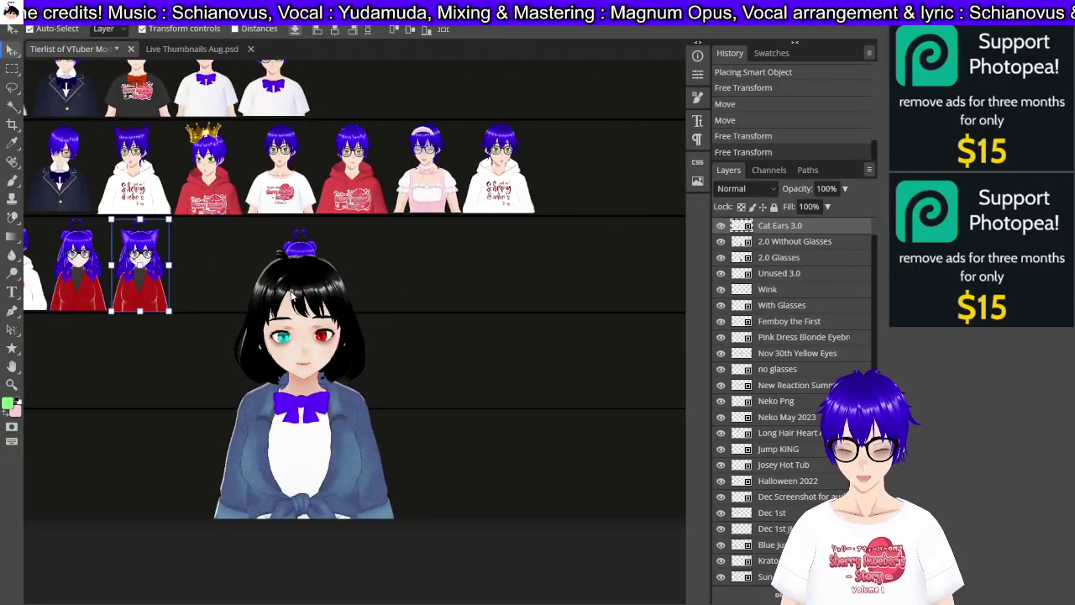
Select the 2.0 Without Glasses figure and look over the A to F rows to compare possible placements for it.
click(292, 298)
scroll(292, 298, left, 5)
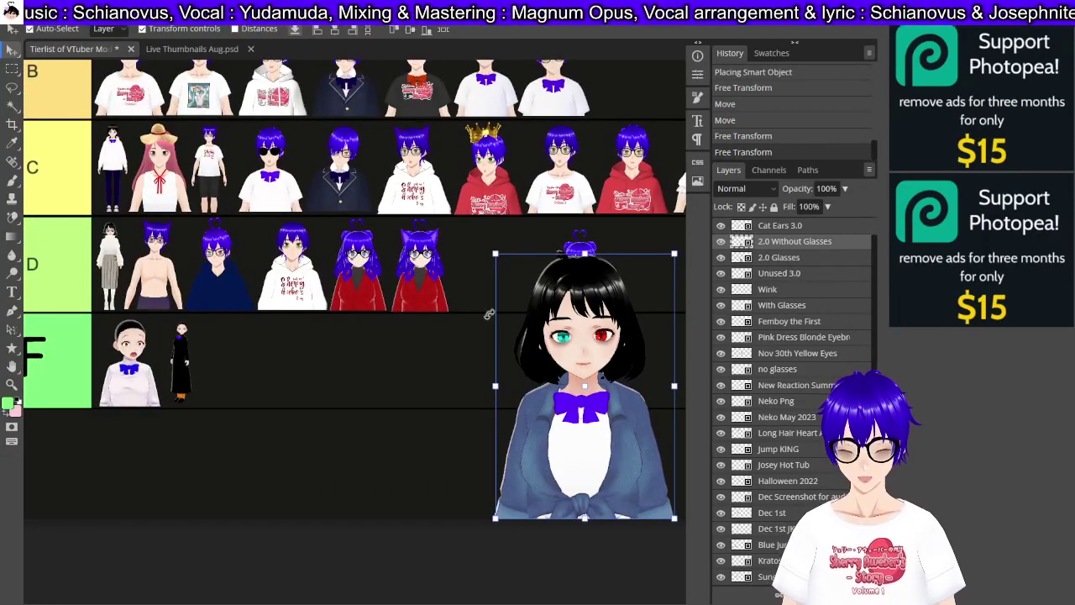
scroll(482, 311, right, 4)
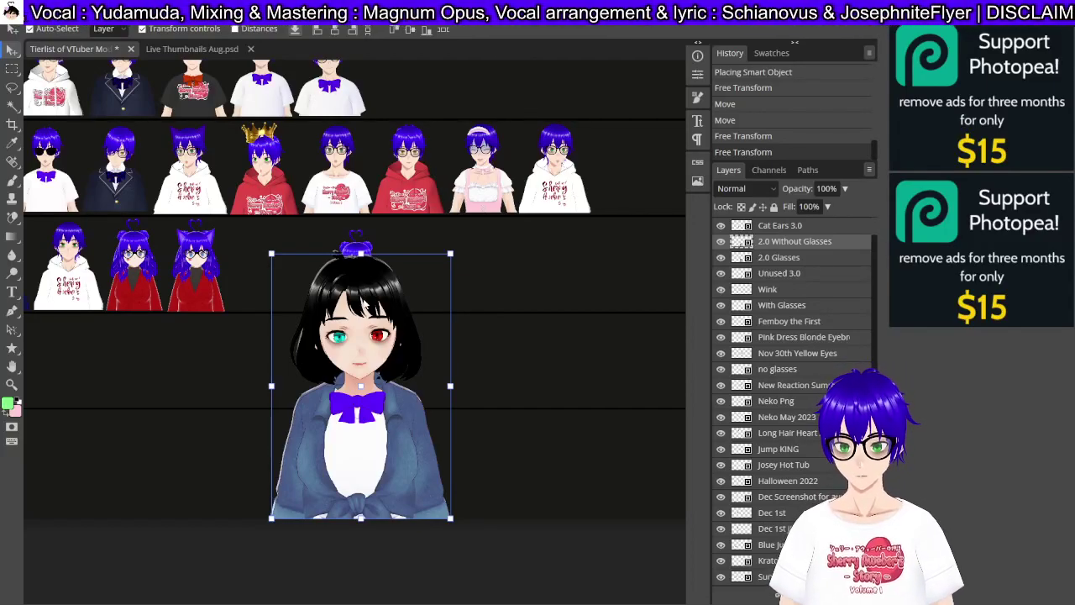
scroll(363, 299, up, 3)
scroll(363, 299, down, 4)
scroll(363, 298, up, 4)
scroll(363, 304, right, 2)
scroll(362, 304, left, 6)
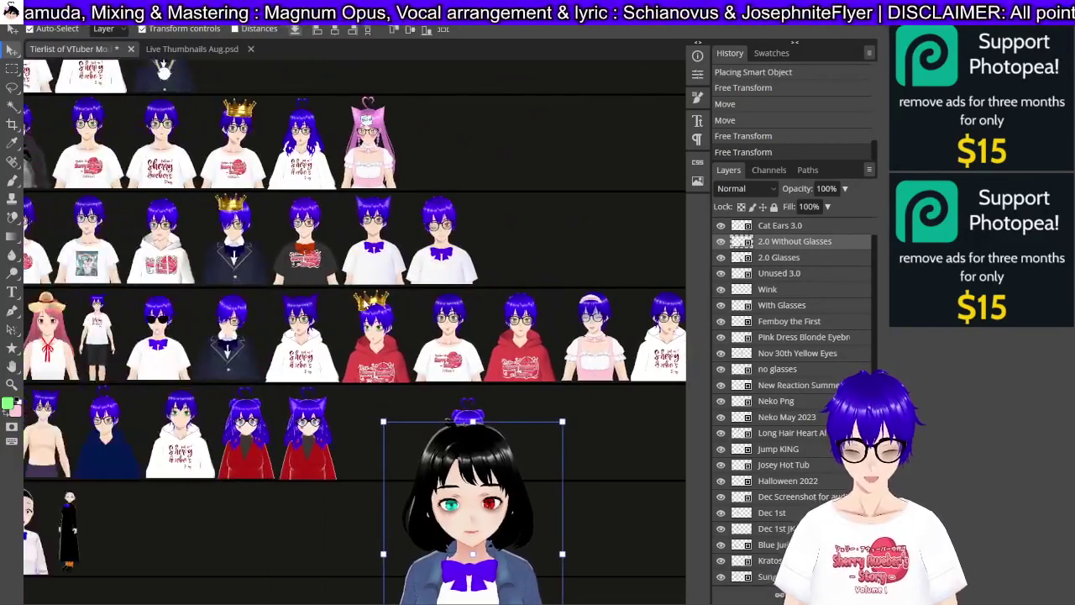
scroll(363, 304, right, 1)
scroll(364, 304, right, 2)
scroll(364, 304, left, 3)
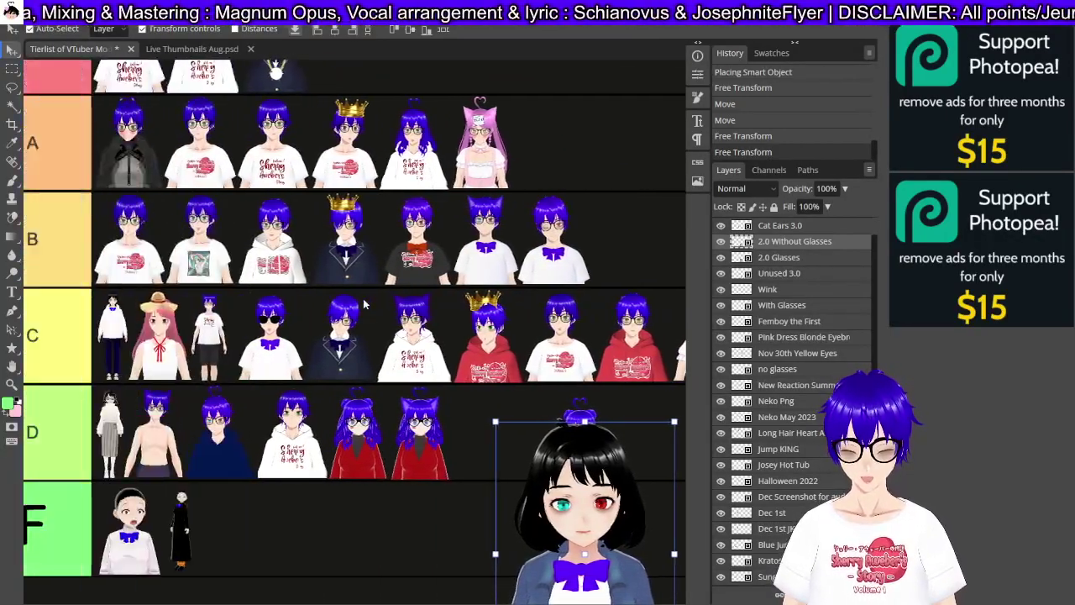
scroll(364, 304, right, 3)
scroll(363, 298, down, 5)
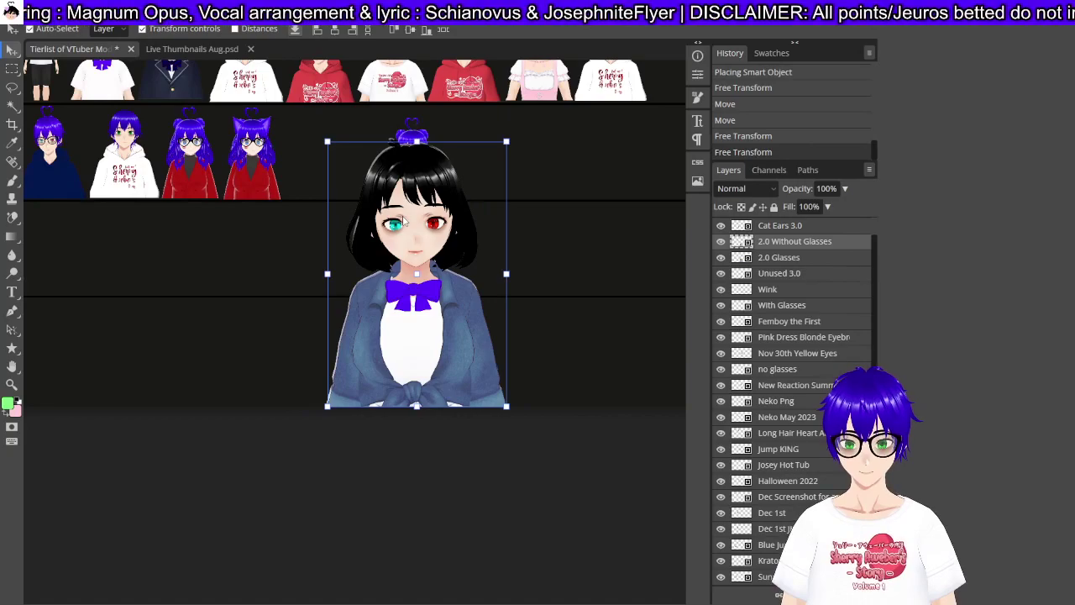
scroll(266, 243, left, 2)
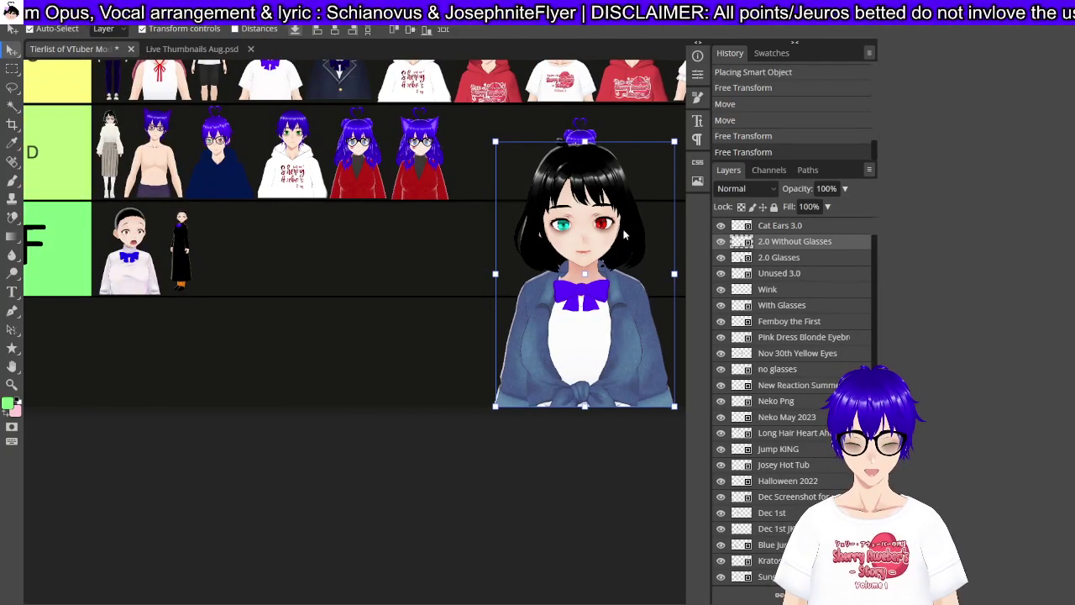
scroll(626, 239, right, 1)
scroll(542, 296, up, 3)
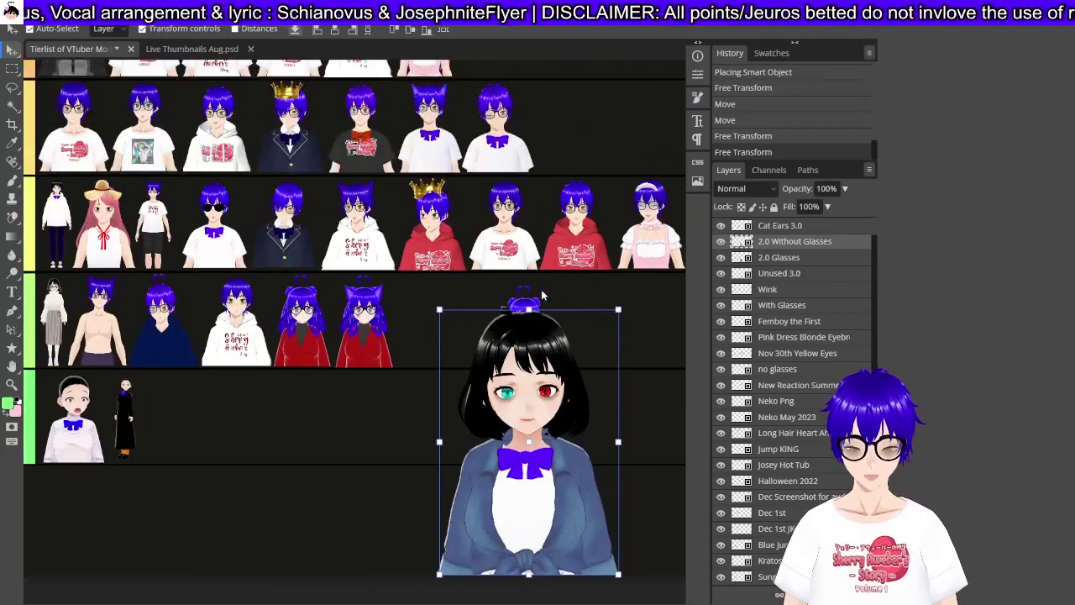
Scale the 2.0 Without Glasses figure to 33.36% and place it at the end of the C row, leaving a one-figure gap.
scroll(542, 295, right, 4)
drag(303, 420, 546, 279)
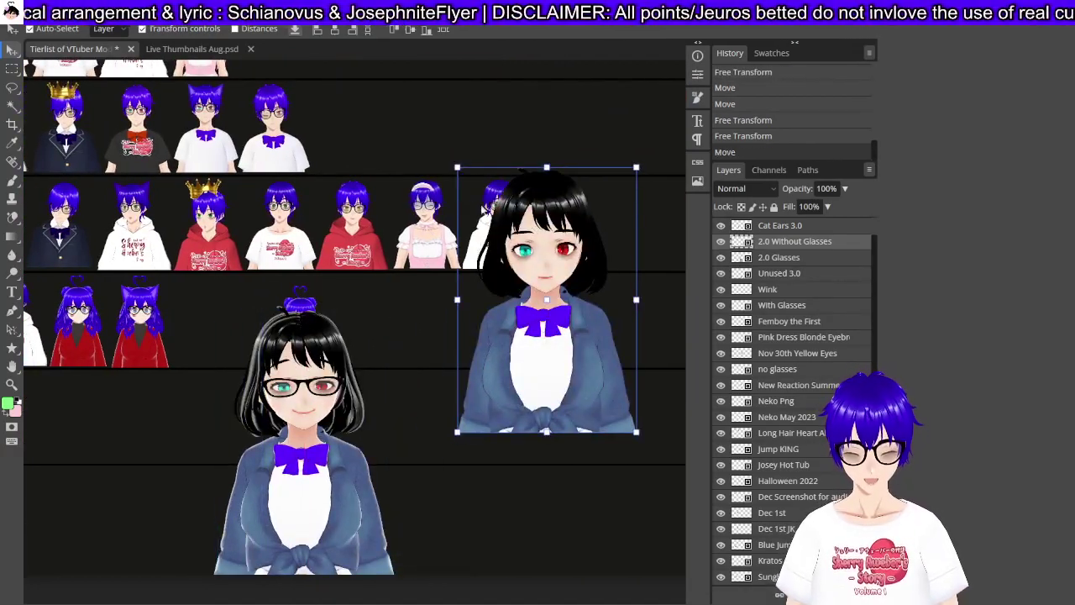
click(460, 167)
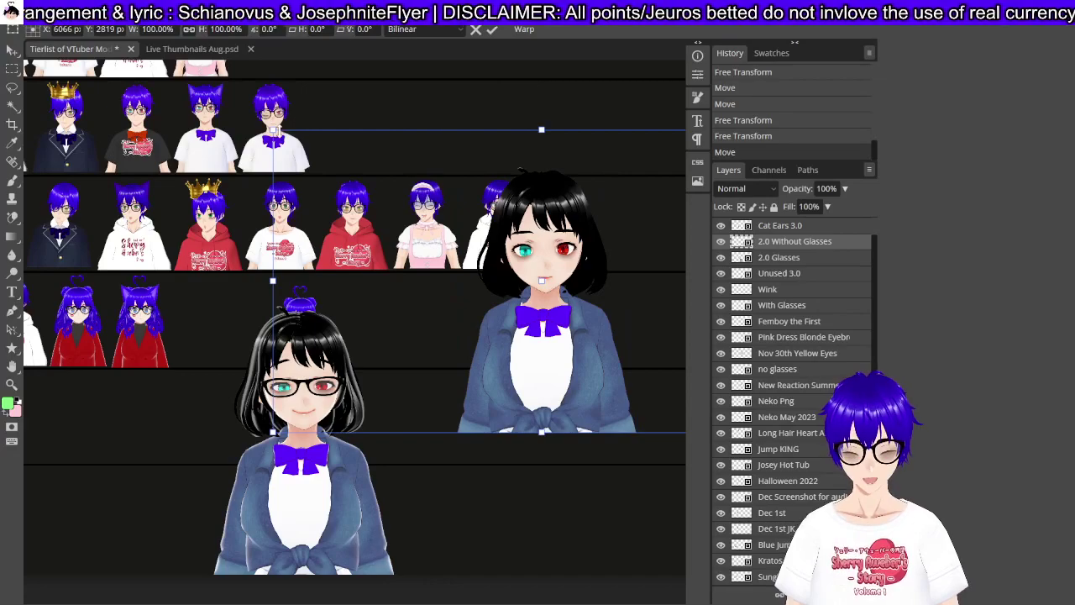
drag(273, 130, 588, 291)
drag(623, 356, 510, 202)
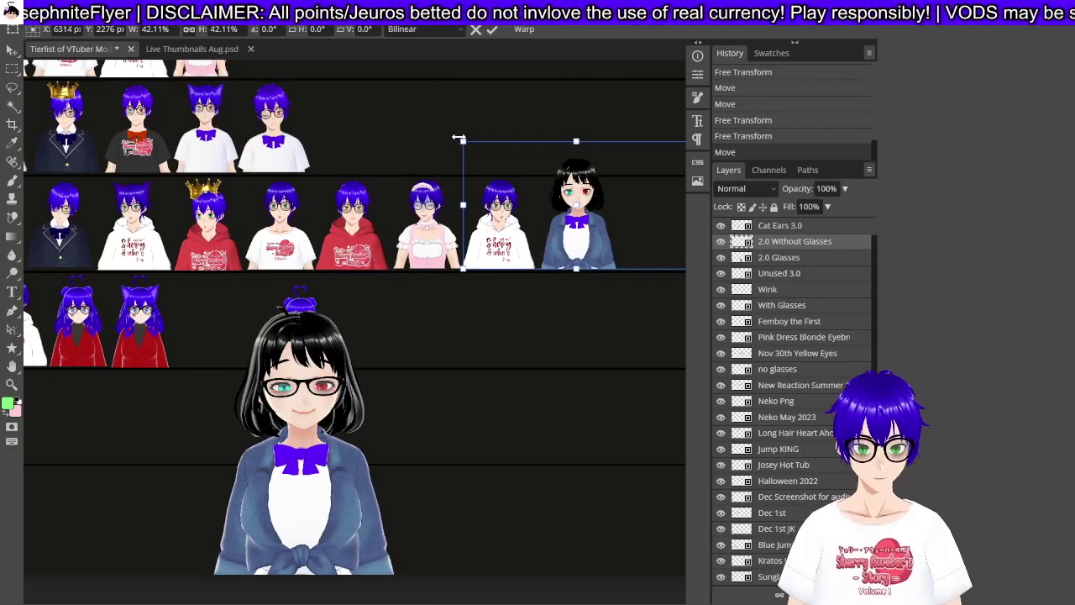
drag(462, 139, 510, 172)
drag(594, 252, 566, 256)
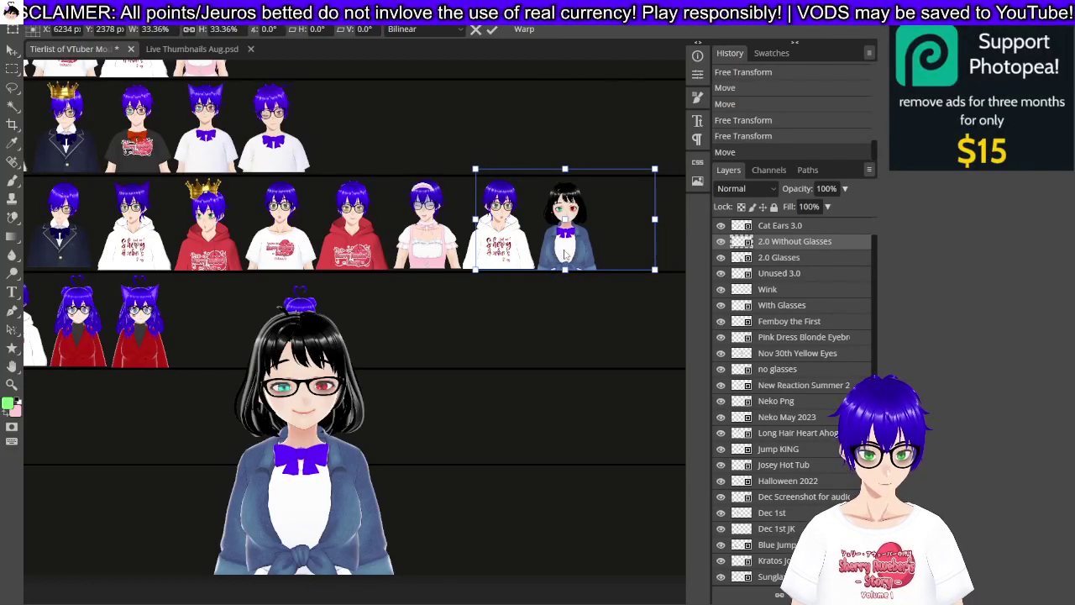
drag(567, 252, 564, 262)
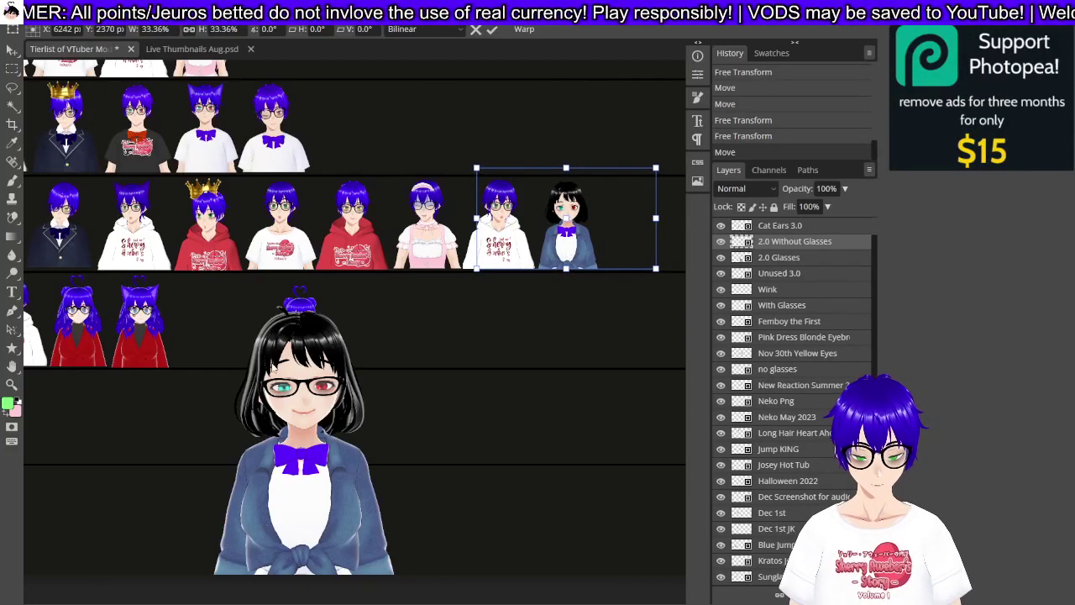
drag(584, 258, 644, 257)
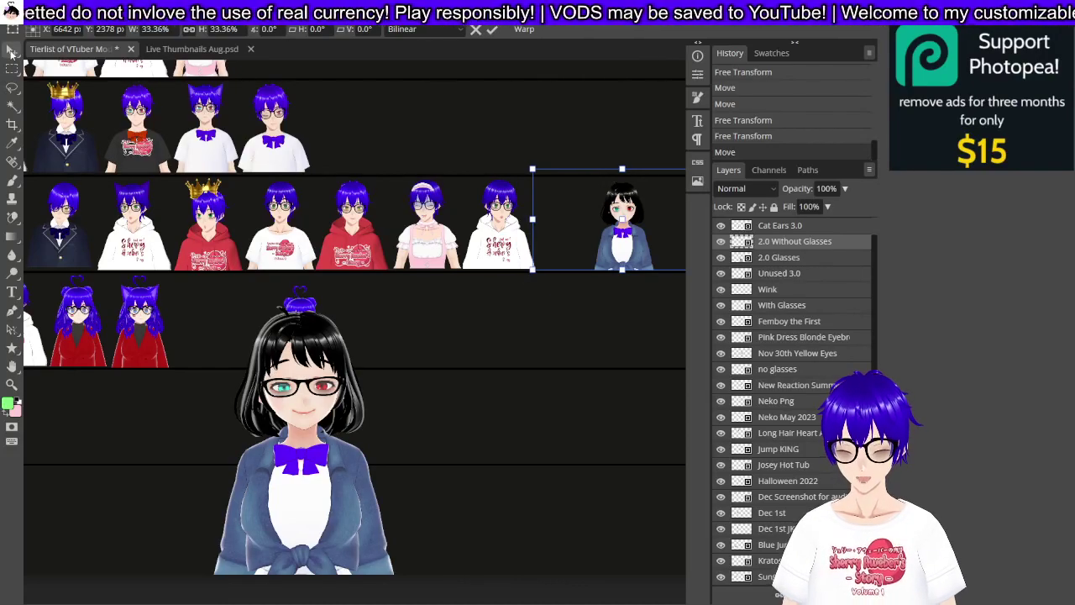
click(11, 51)
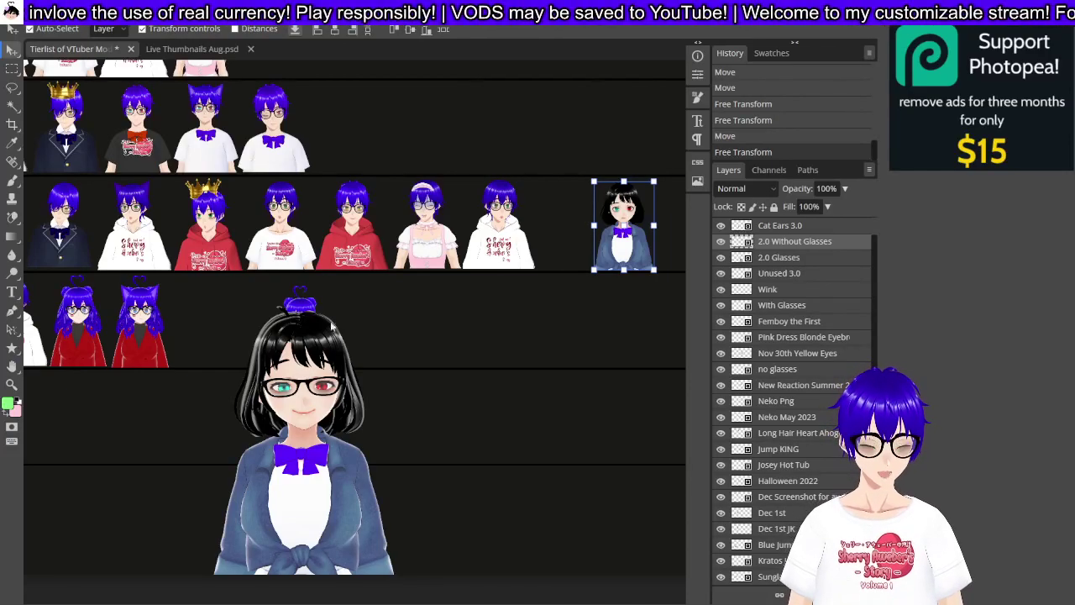
Scale the 2.0 Glasses figure to 32.01% and place it in the C row gap before the 2.0 Without Glasses figure.
click(299, 334)
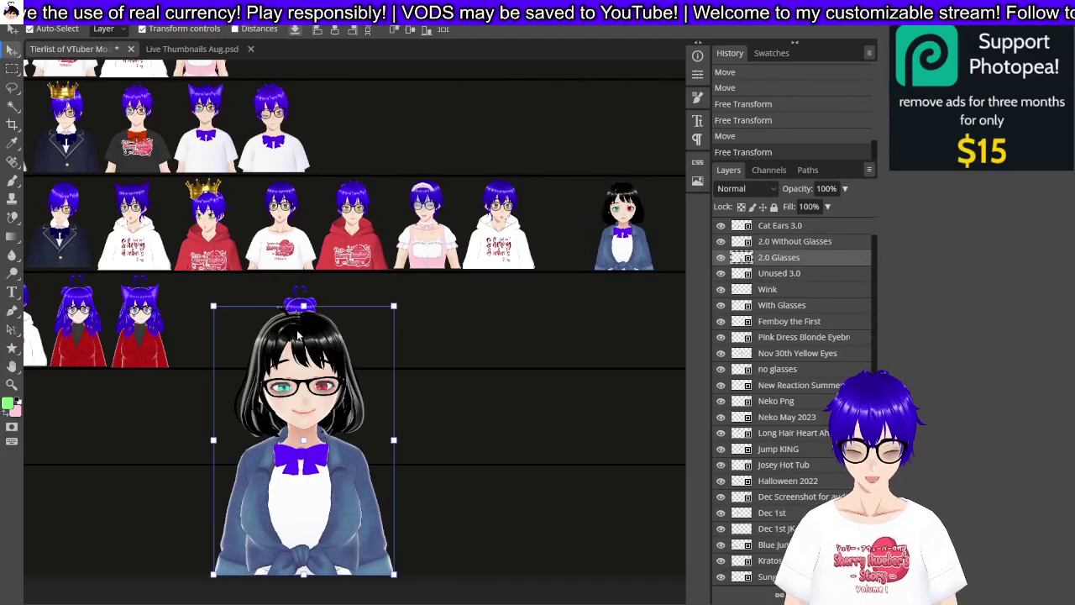
key(ctrl+t)
drag(312, 352, 460, 219)
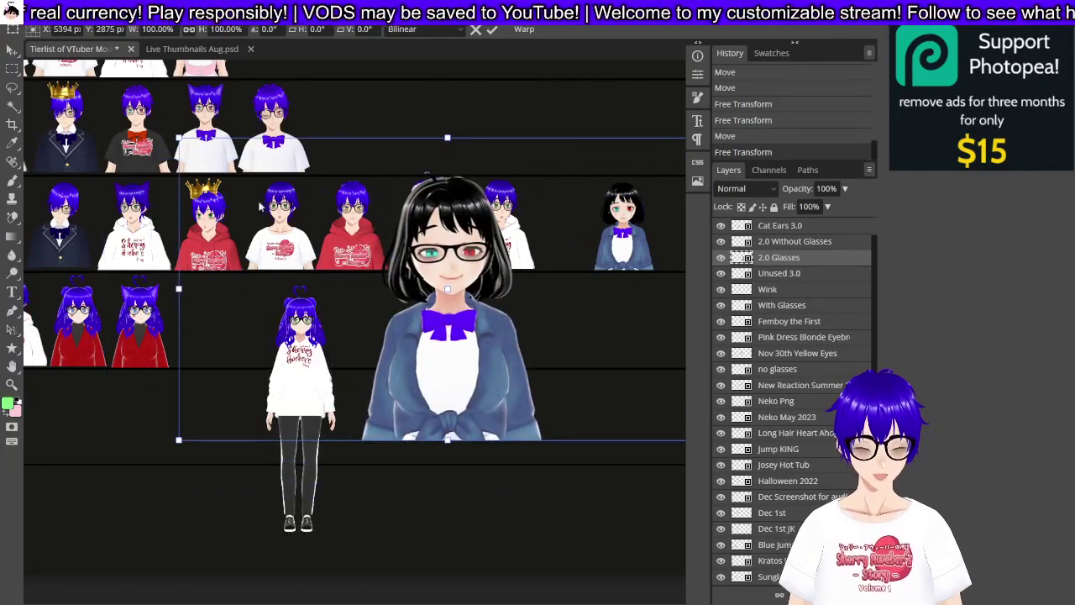
drag(178, 137, 468, 182)
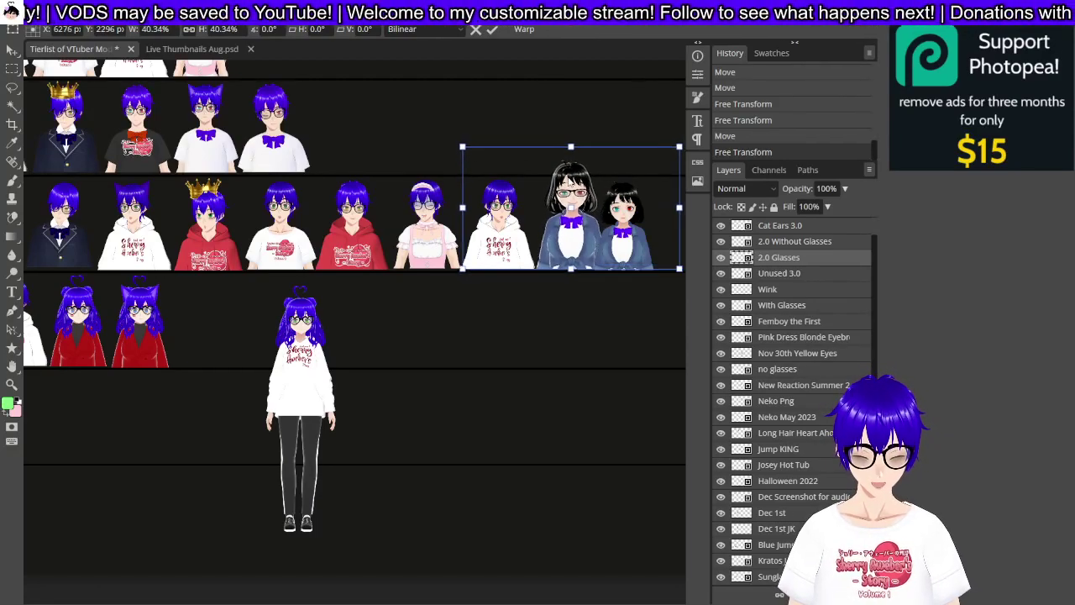
drag(467, 145, 506, 170)
drag(562, 212, 535, 216)
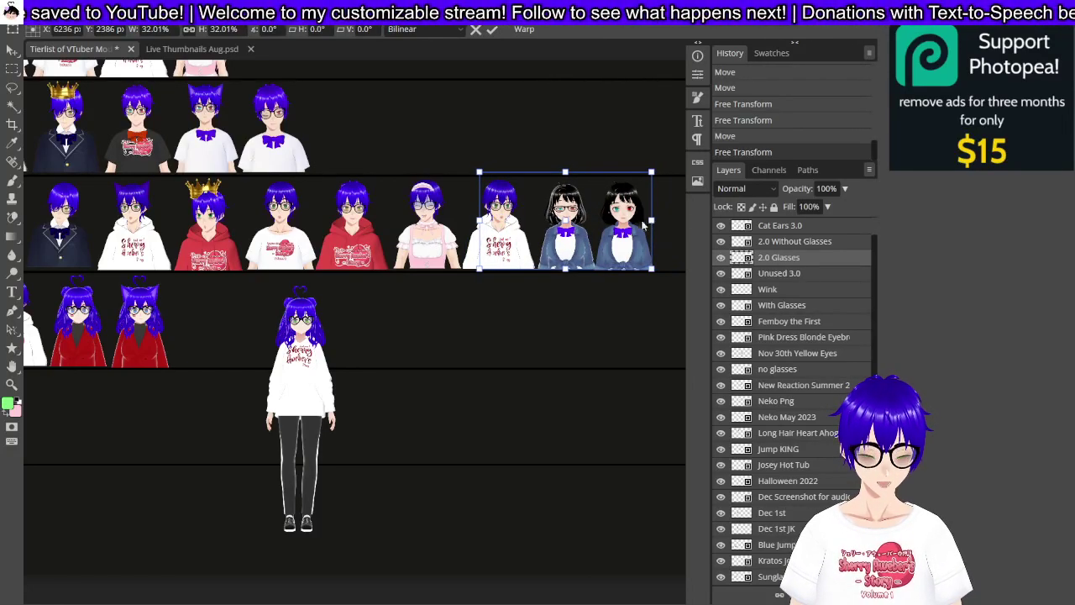
Nudge the 2.0 Without Glasses figure slightly away from the 2.0 Glasses figure to widen the gap between them.
click(784, 246)
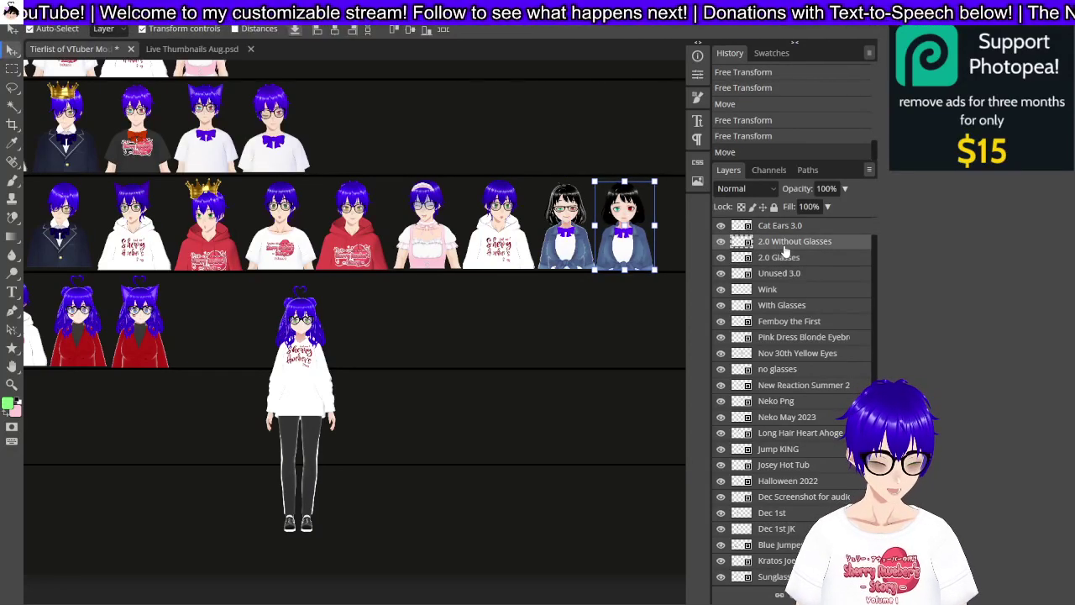
key(shift+Right)
key(shift+Right)
key(shift+Right)
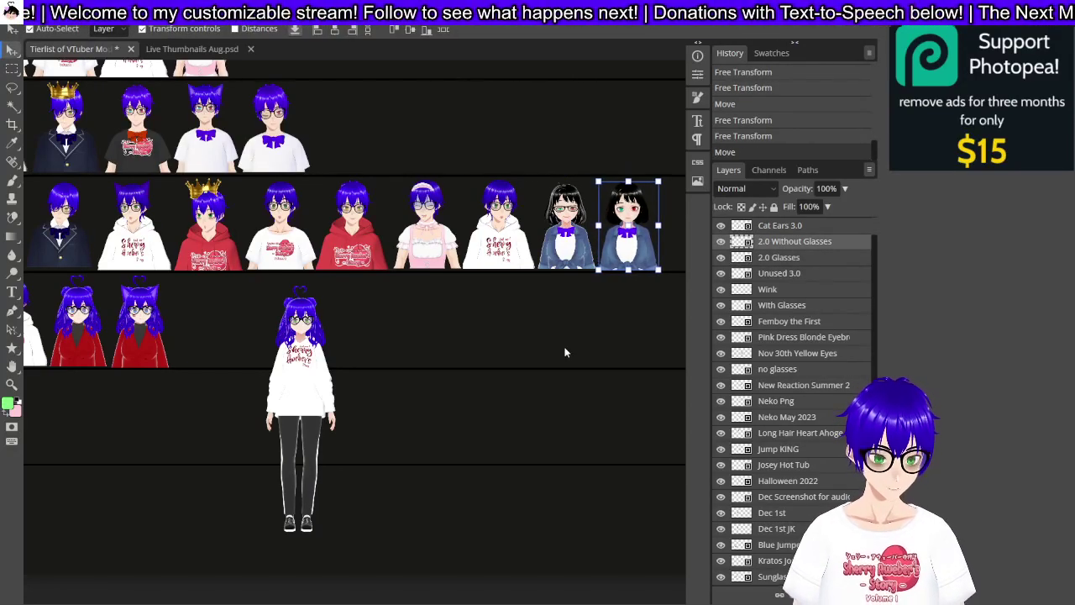
Move the full-body Unused 3.0 figure sideways along the D row, farther from the two red-coat figures.
scroll(565, 353, down, 4)
scroll(565, 353, up, 4)
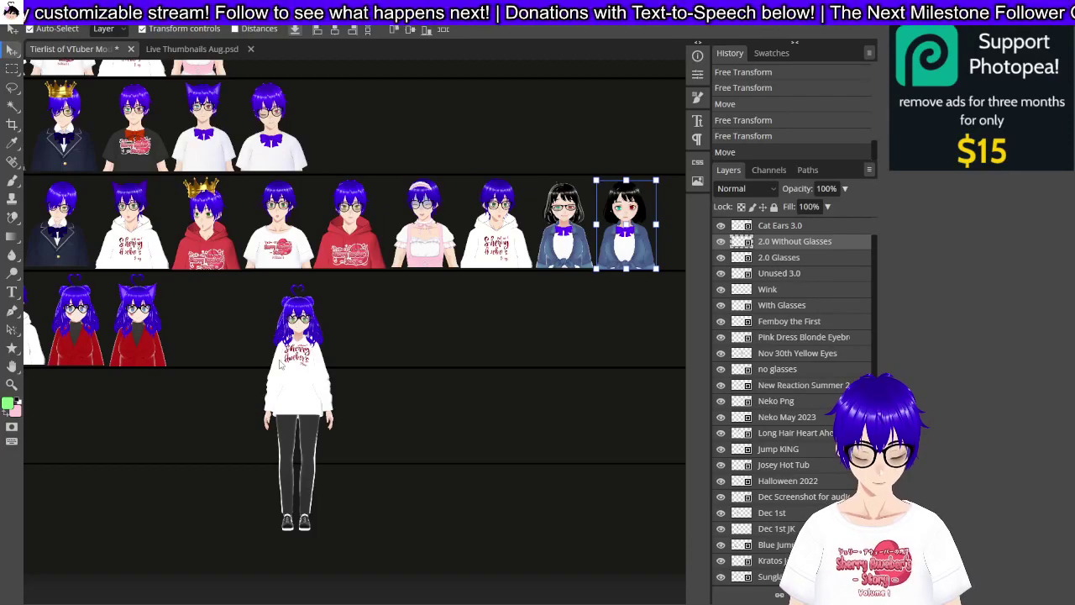
drag(294, 364, 479, 362)
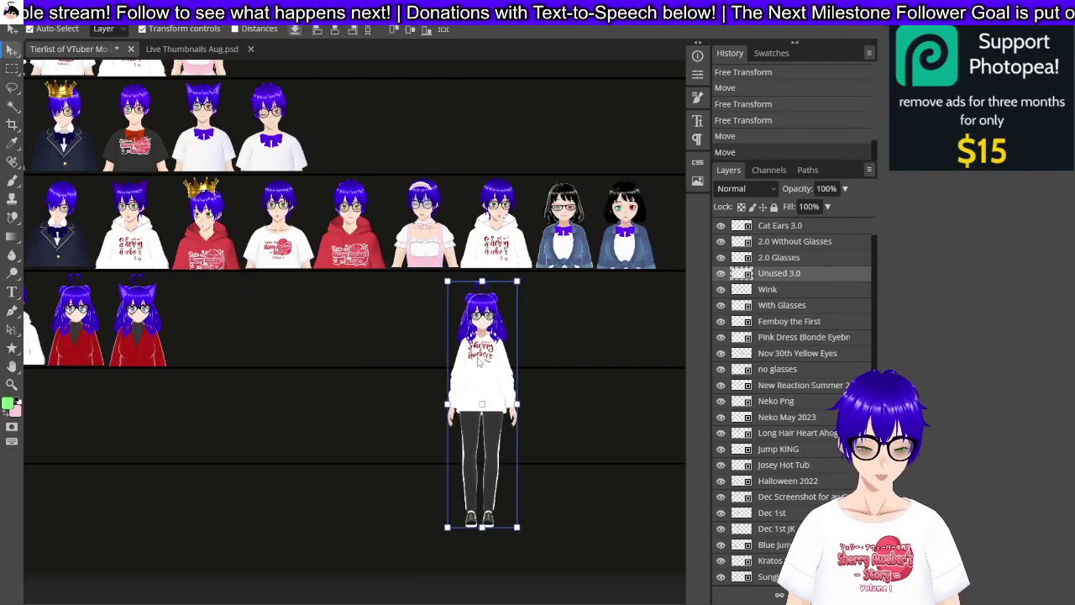
Look over the Unused 3.0 figure and compare it with the figures already placed in the D row.
scroll(479, 362, down, 2)
scroll(478, 347, up, 3)
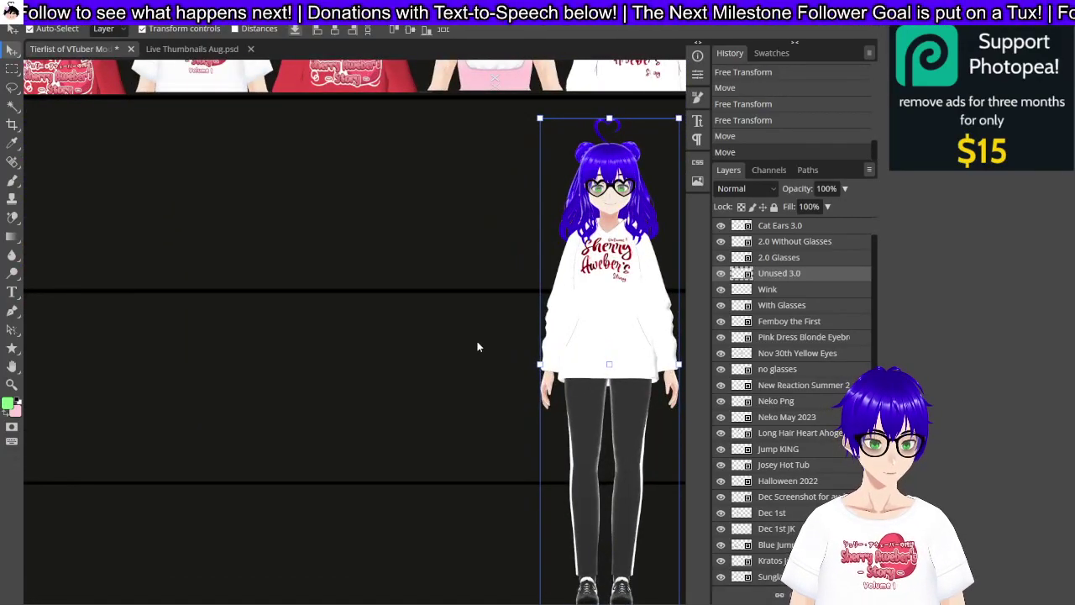
scroll(477, 346, down, 2)
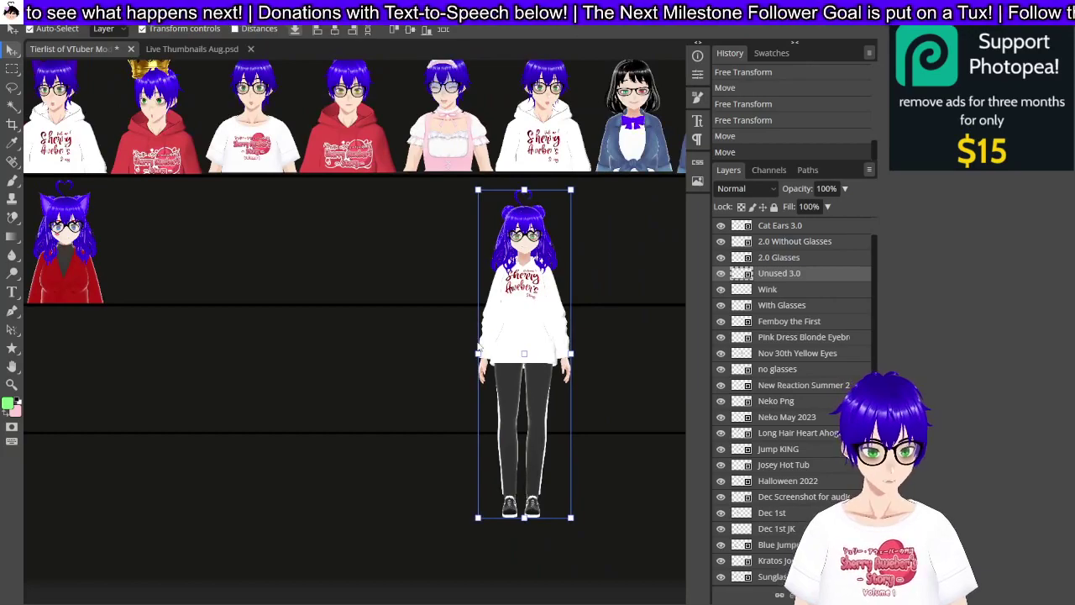
scroll(478, 347, down, 2)
scroll(479, 347, right, 2)
scroll(463, 336, left, 6)
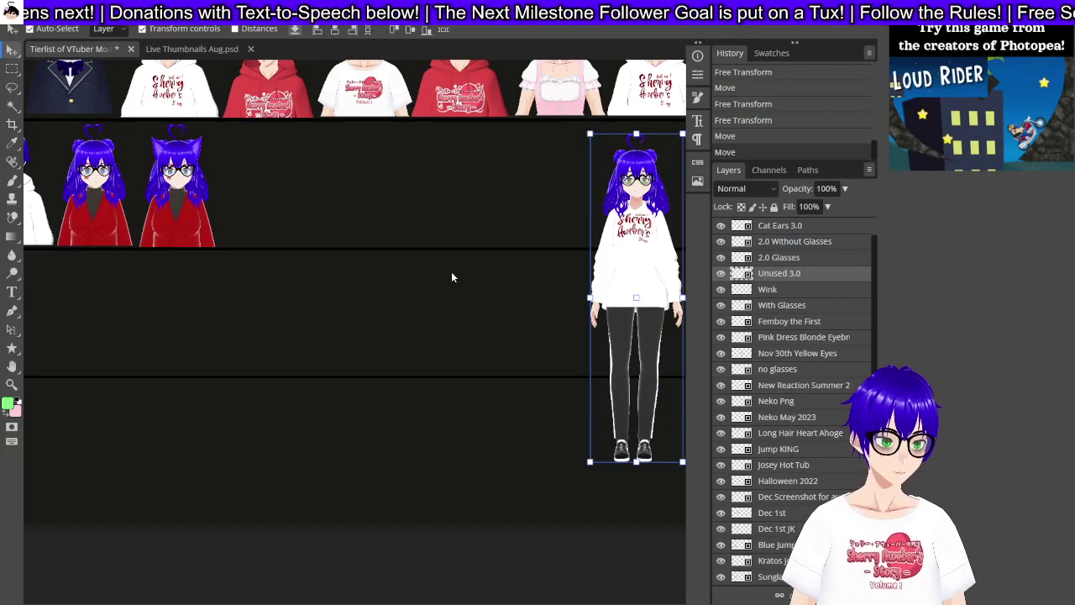
scroll(451, 276, left, 3)
scroll(451, 276, right, 11)
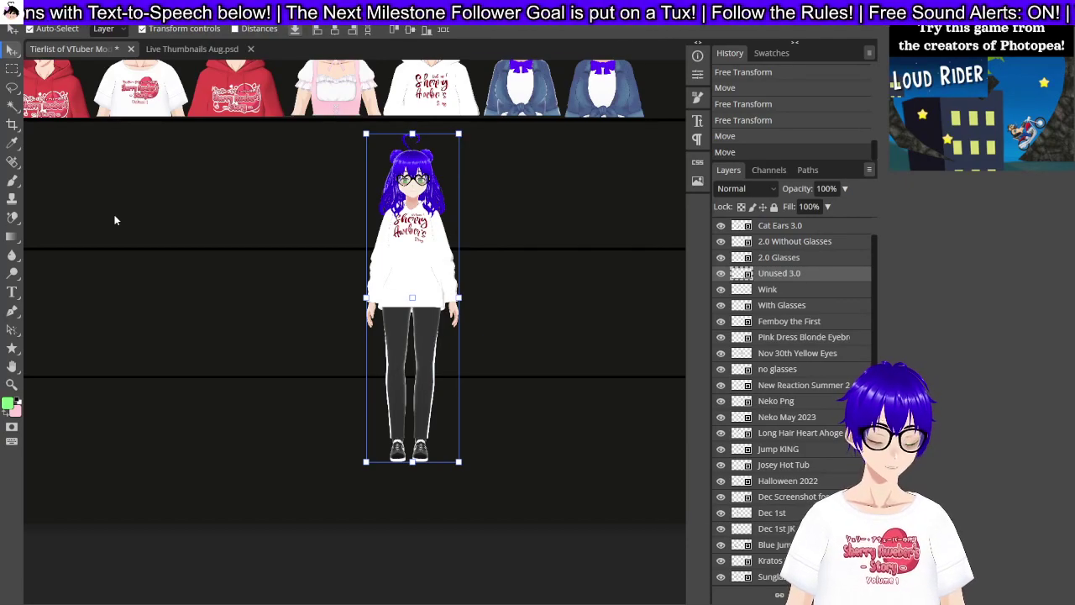
scroll(428, 241, up, 3)
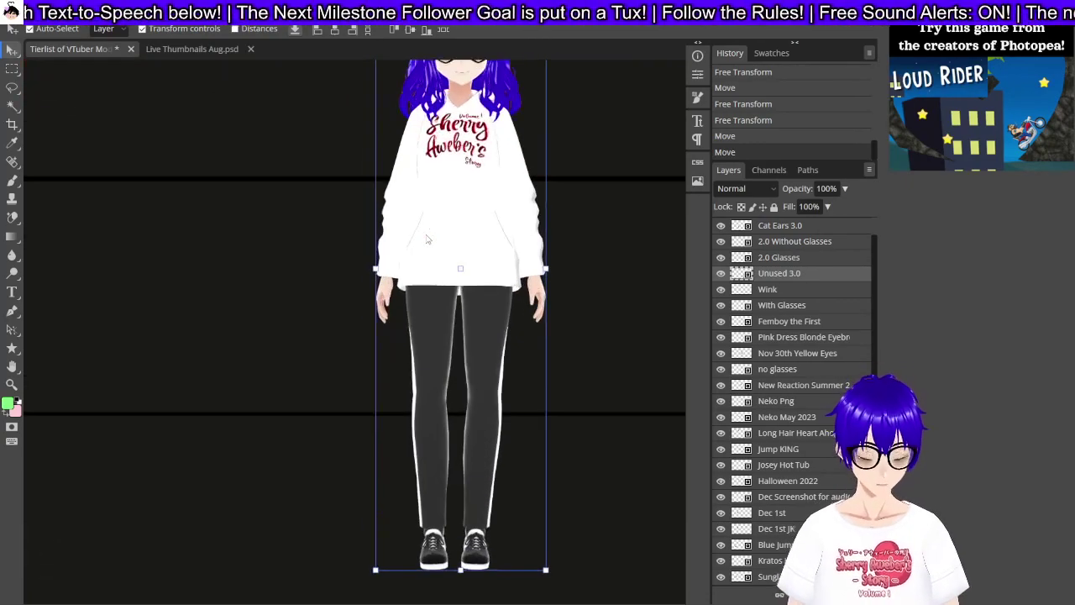
scroll(495, 232, up, 3)
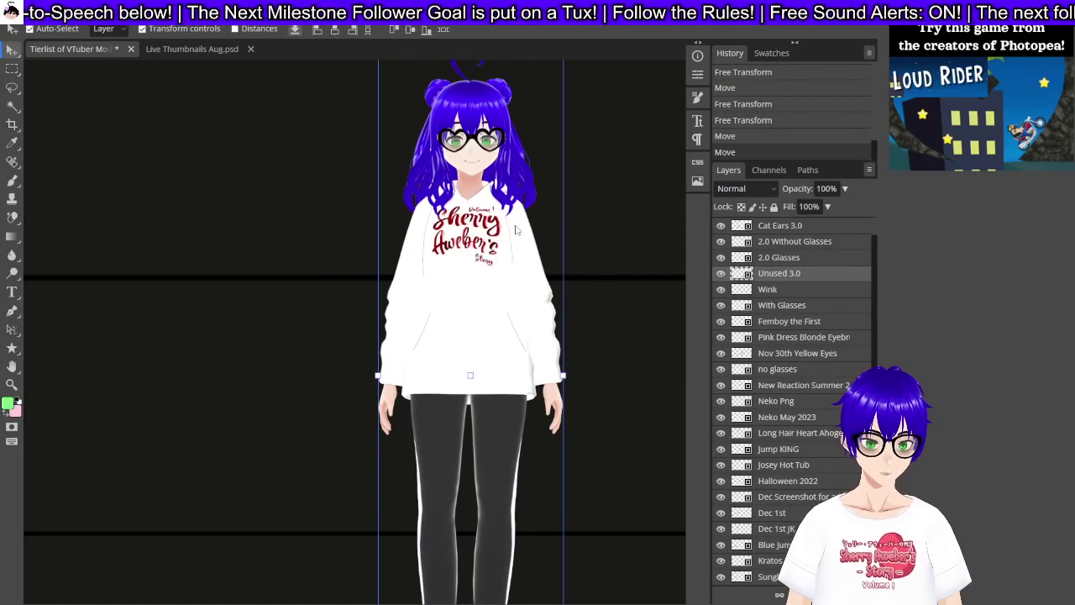
scroll(516, 229, up, 3)
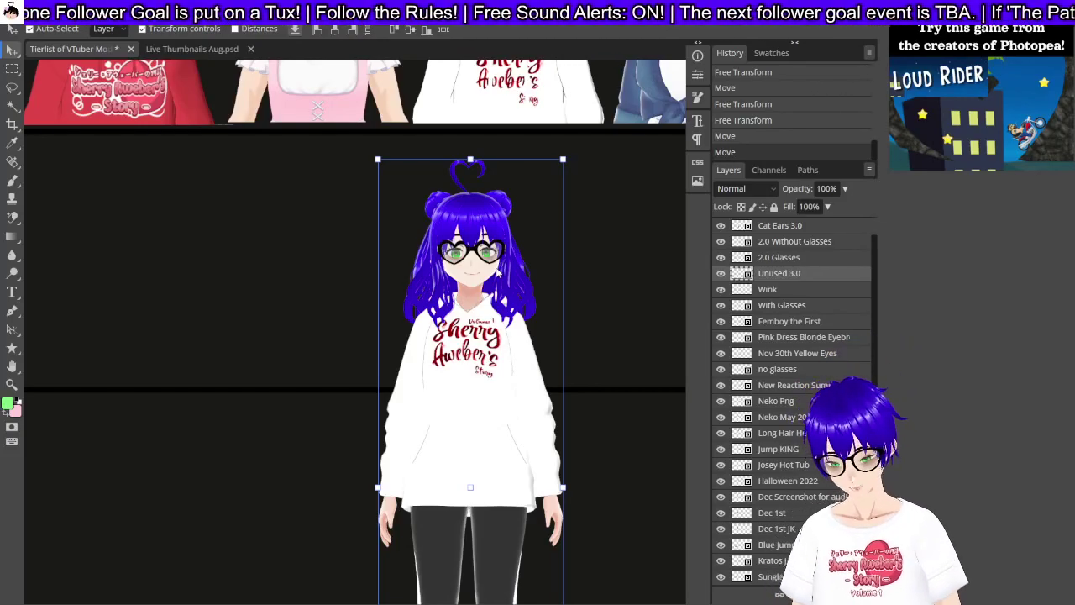
Examine the Unused 3.0 figure's face, glasses and hoodie up close against the red-coat Cat Ears 3.0 figure.
key(ctrl+plus)
key(ctrl+plus)
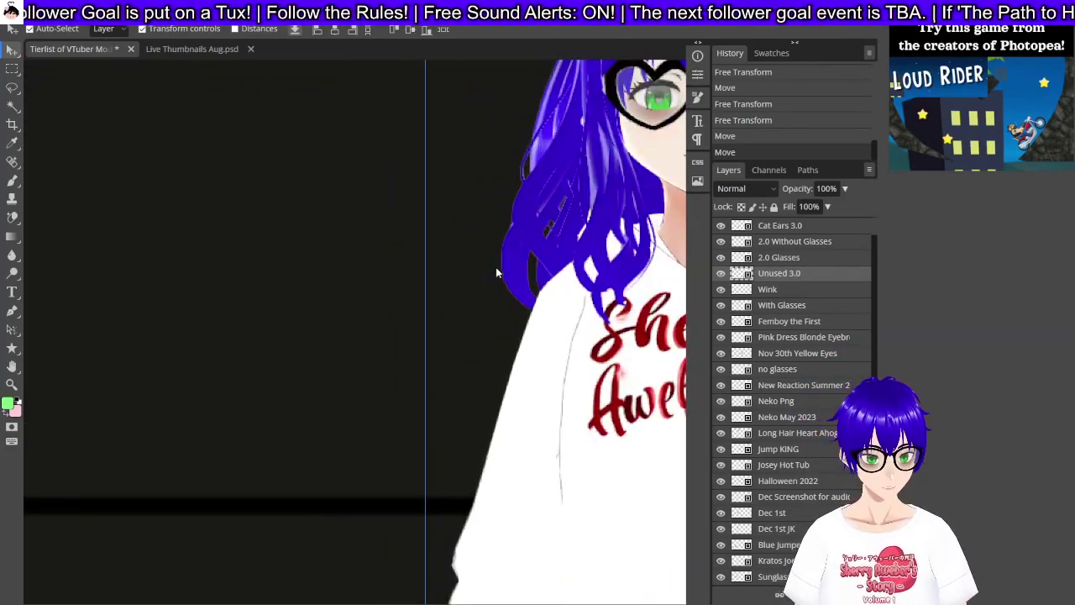
scroll(495, 269, up, 1)
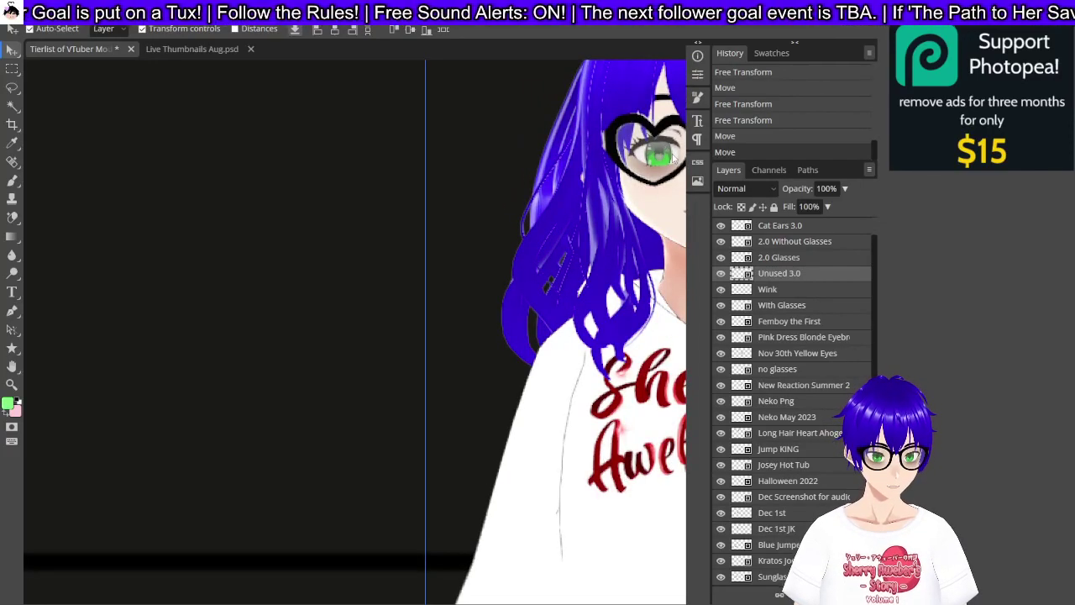
scroll(509, 220, right, 3)
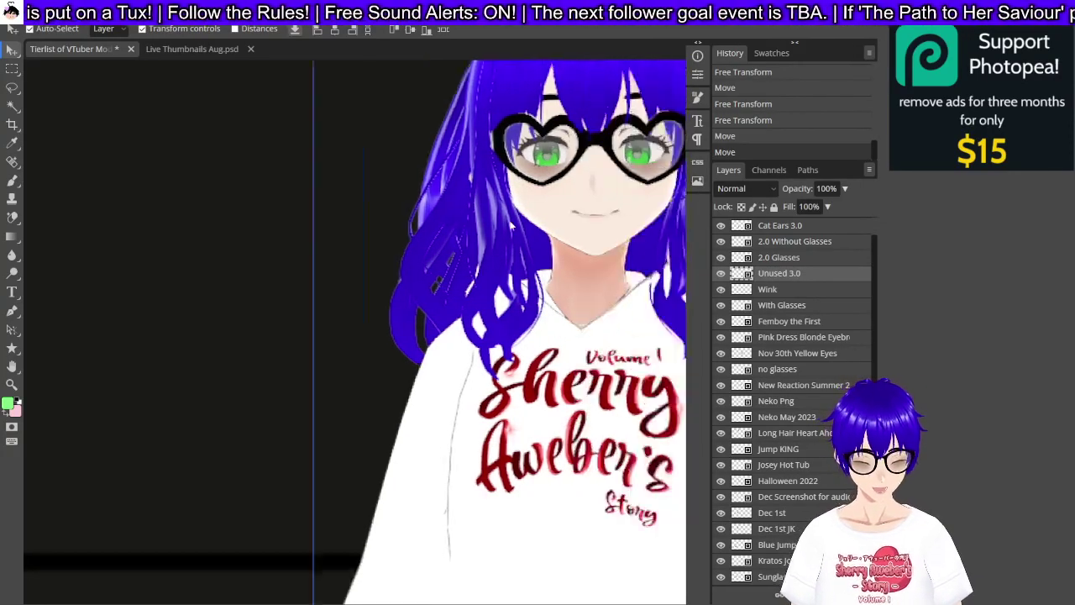
scroll(504, 235, right, 8)
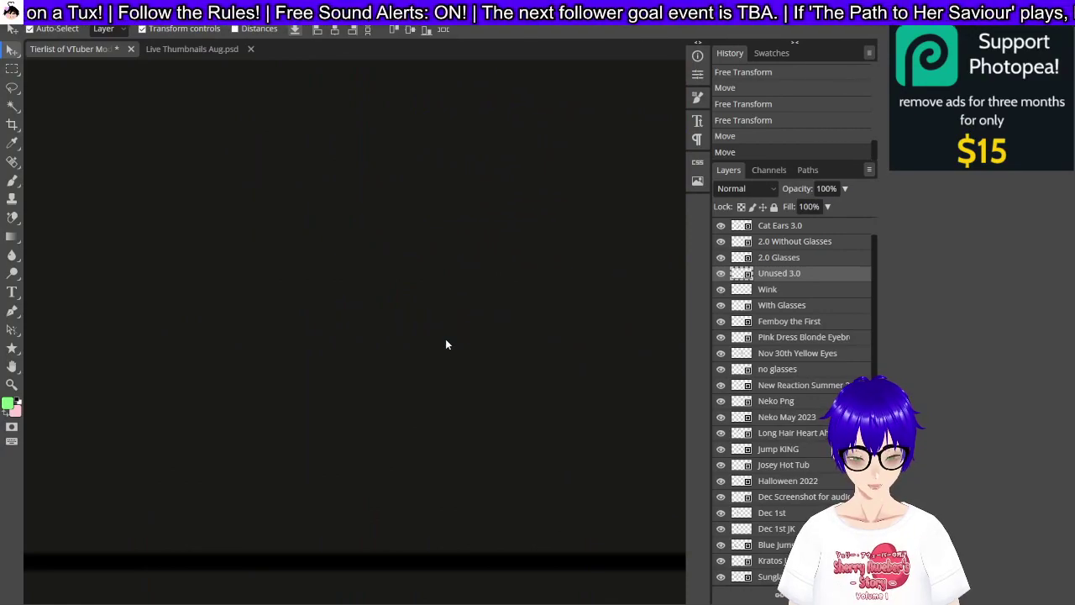
scroll(445, 339, left, 1)
scroll(445, 338, left, 7)
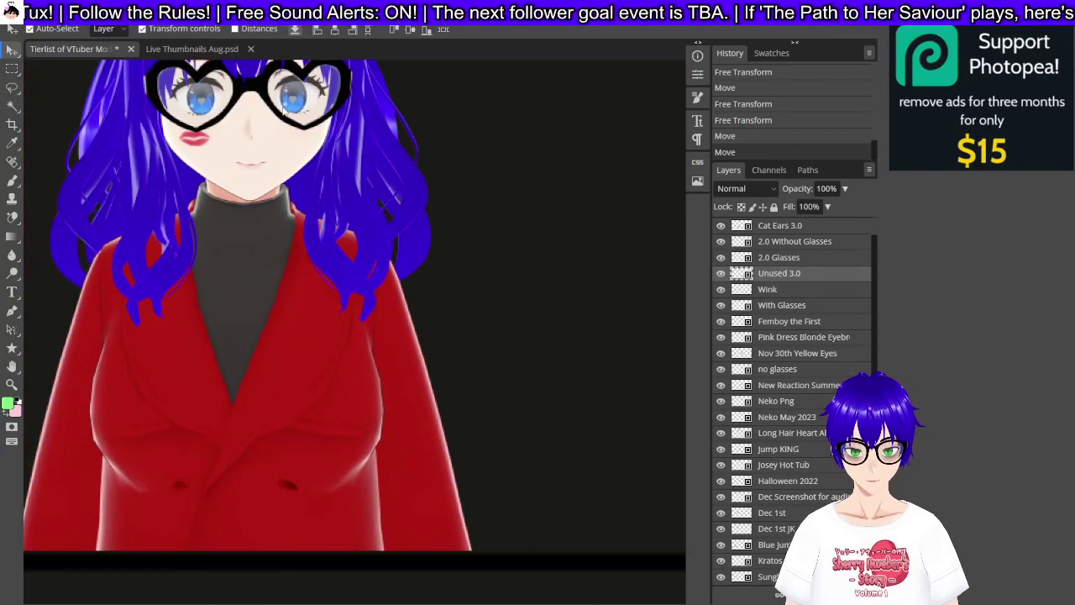
scroll(534, 344, right, 6)
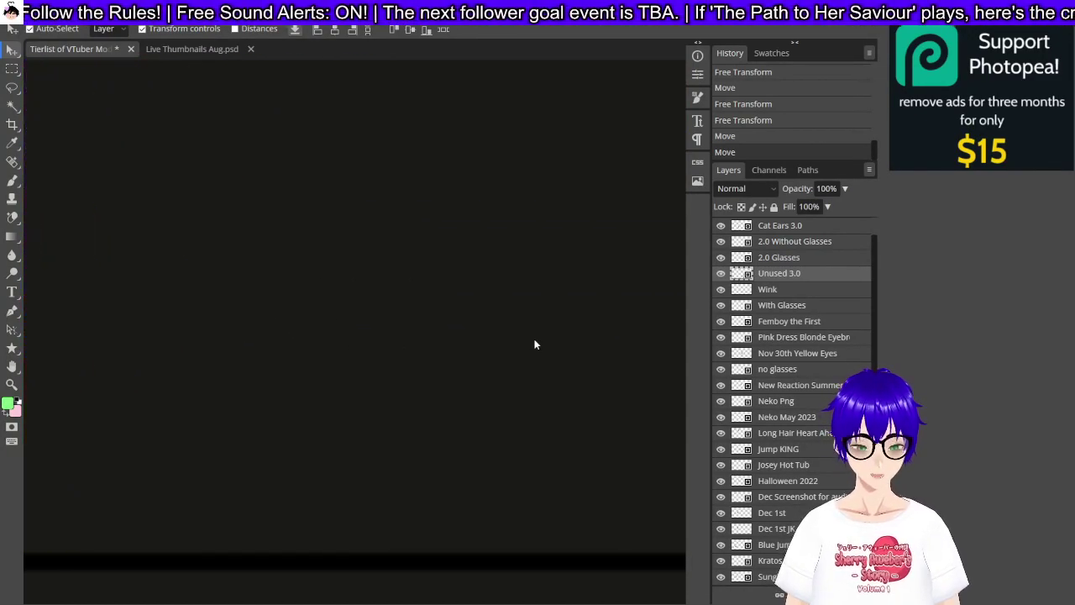
scroll(534, 345, right, 3)
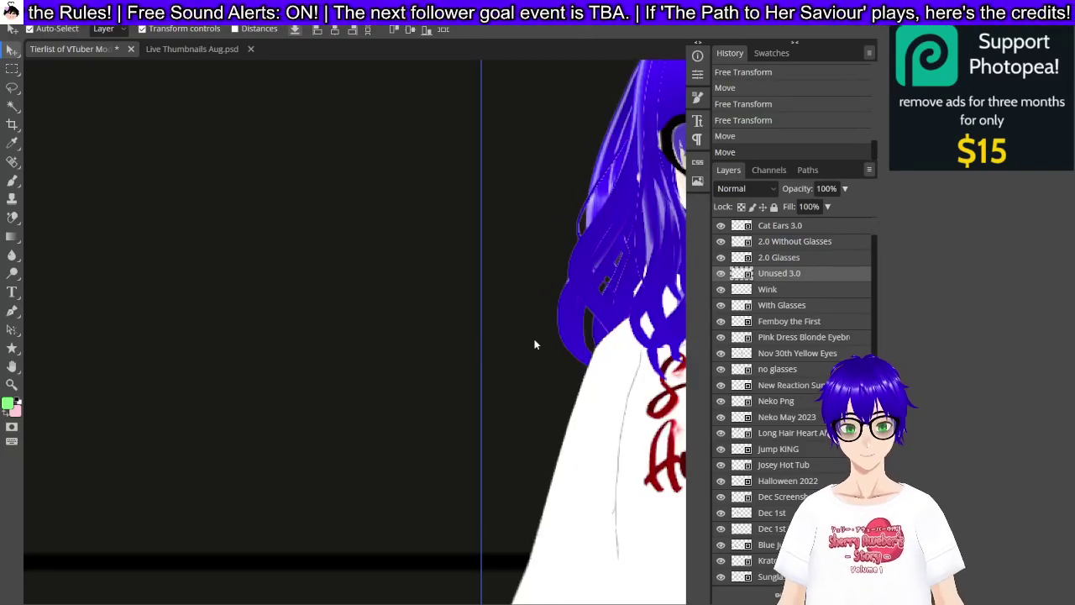
scroll(534, 345, right, 5)
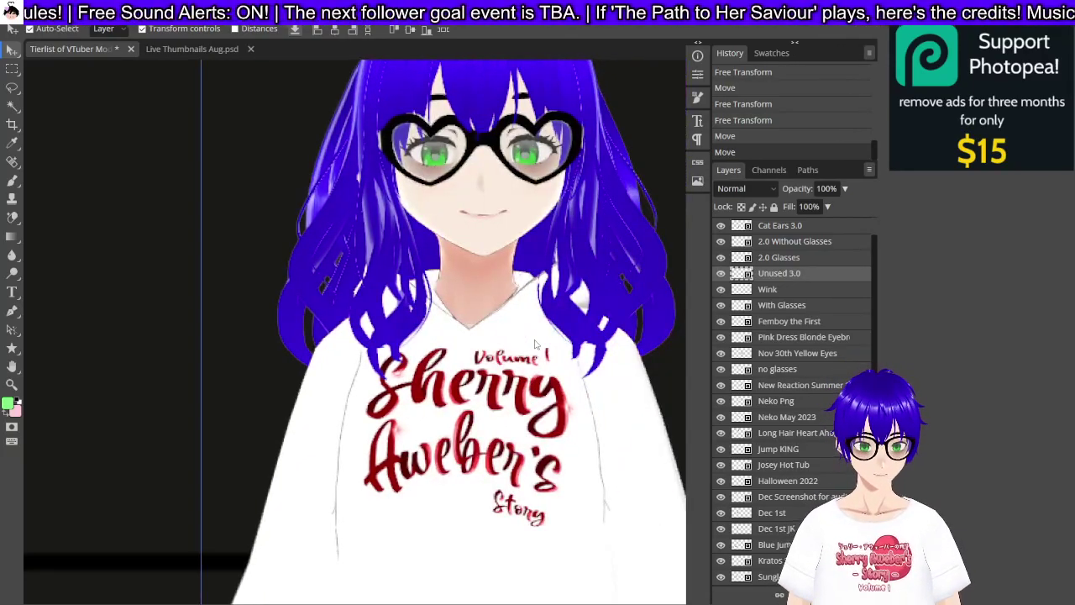
scroll(535, 343, up, 1)
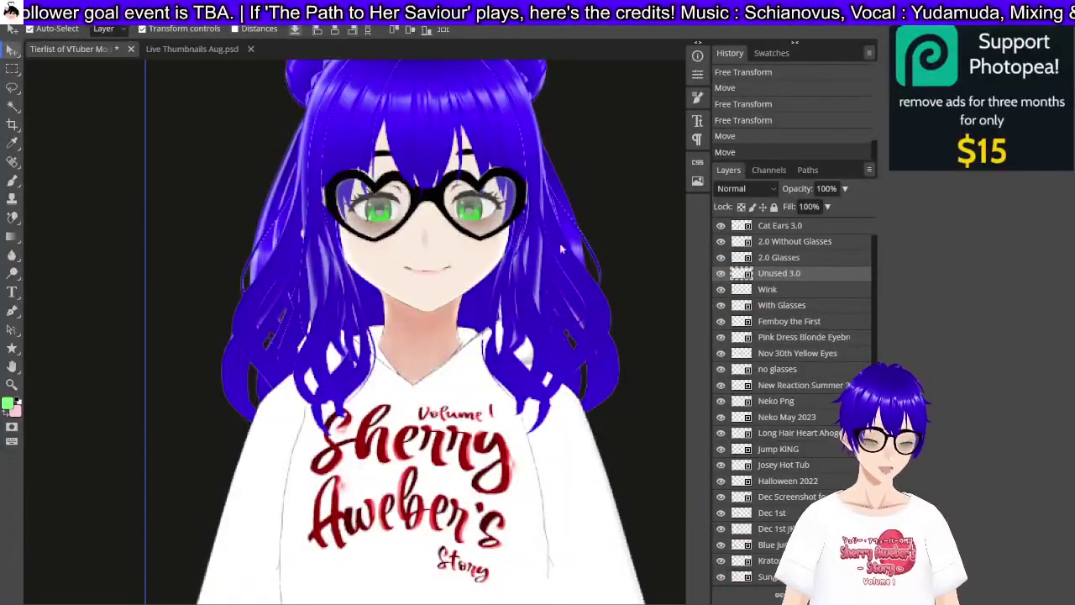
Compare the whole Unused 3.0 figure with the C row figures above it to judge its tier.
scroll(461, 247, down, 5)
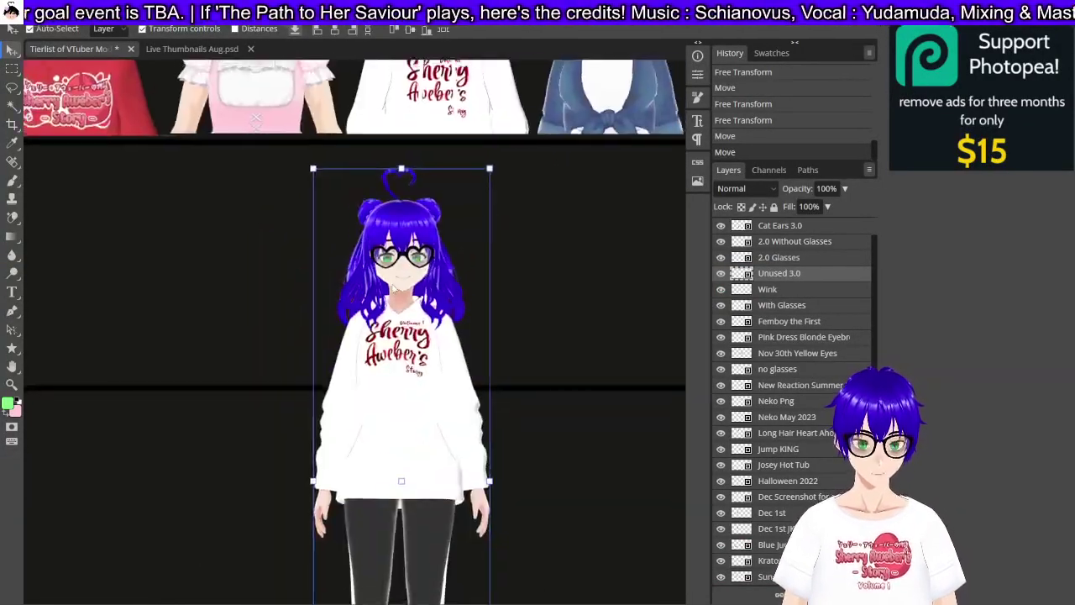
scroll(374, 298, up, 5)
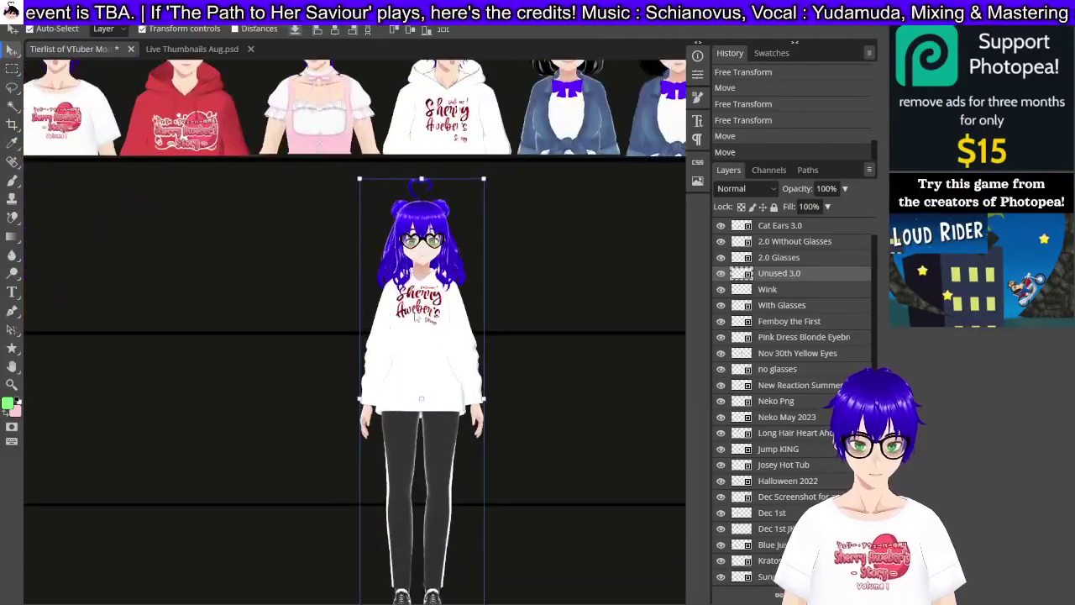
scroll(458, 295, down, 3)
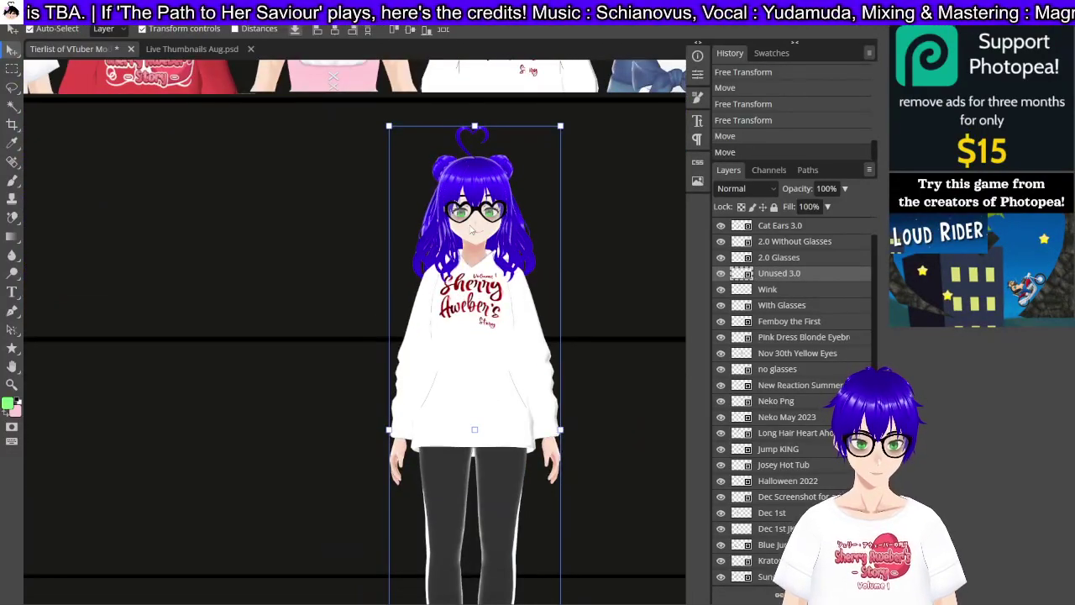
scroll(538, 336, up, 3)
scroll(537, 336, down, 3)
scroll(537, 336, up, 3)
scroll(538, 336, down, 3)
scroll(487, 268, down, 3)
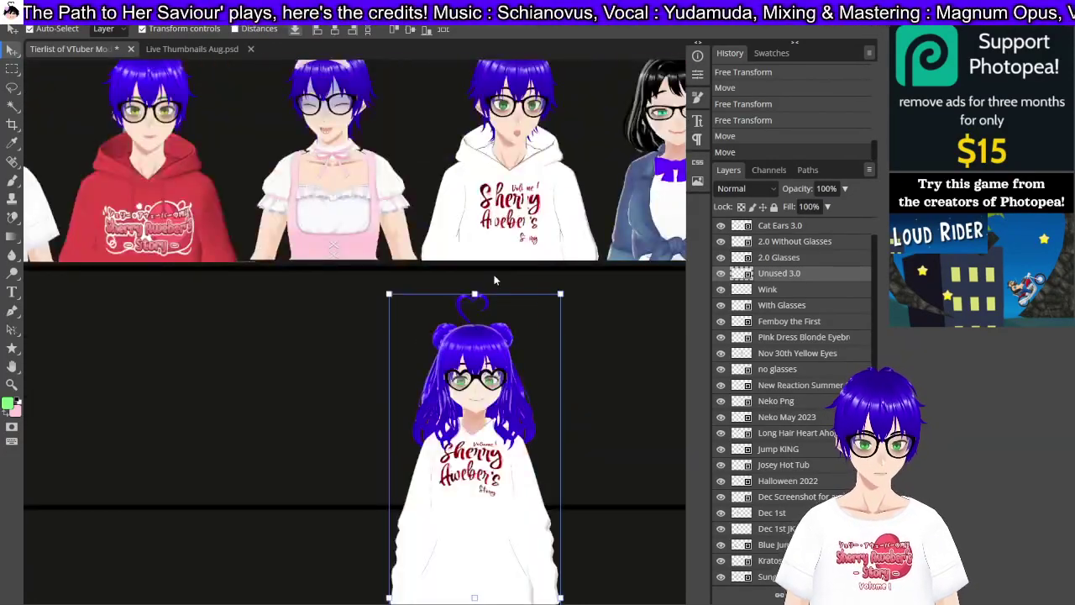
scroll(494, 282, up, 2)
Move the Unused 3.0 figure up to the C row, directly after the 2.0 Without Glasses figure, with its head inside the row.
drag(474, 470, 474, 260)
scroll(632, 391, right, 1)
scroll(632, 392, right, 3)
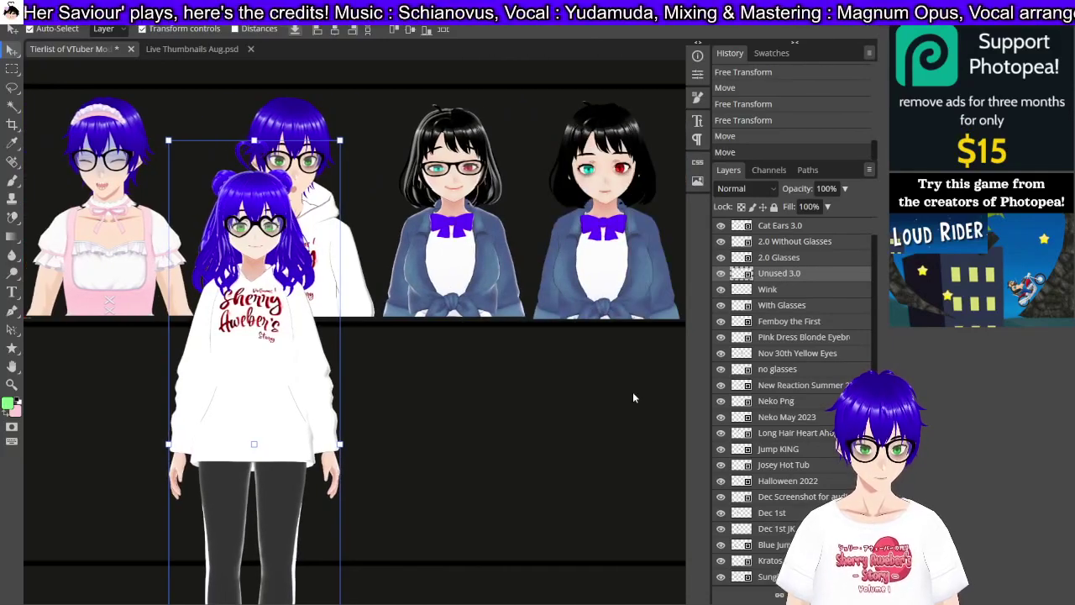
drag(249, 220, 588, 224)
drag(585, 381, 598, 408)
scroll(596, 407, left, 3)
scroll(593, 406, right, 6)
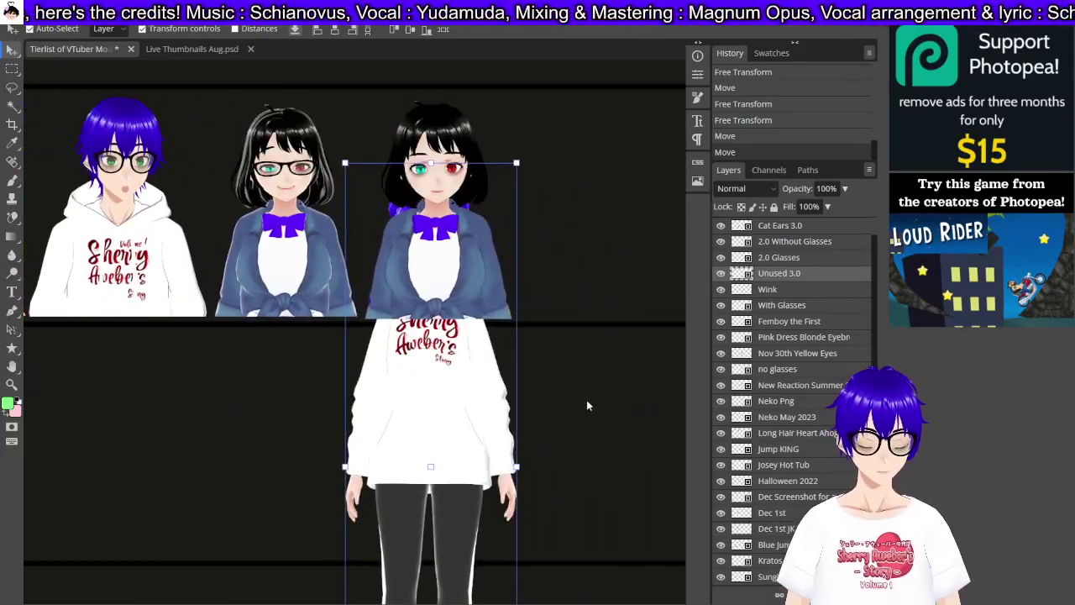
scroll(593, 406, right, 3)
drag(294, 393, 468, 325)
scroll(465, 319, right, 2)
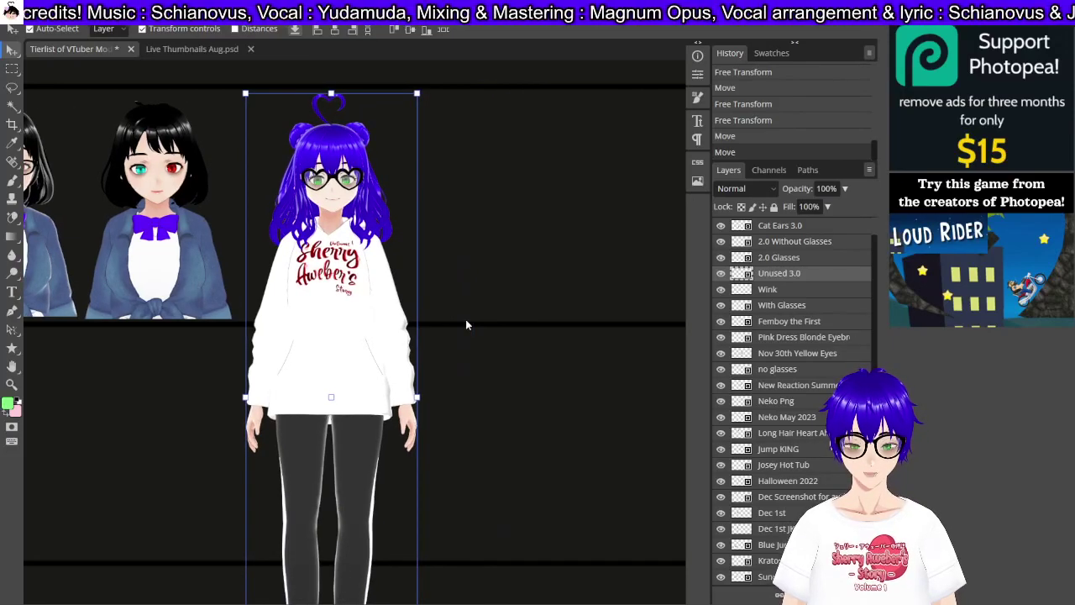
Inspect the Unused 3.0 figure from head to shoes at its position in the C row.
scroll(441, 314, up, 1)
scroll(340, 318, down, 4)
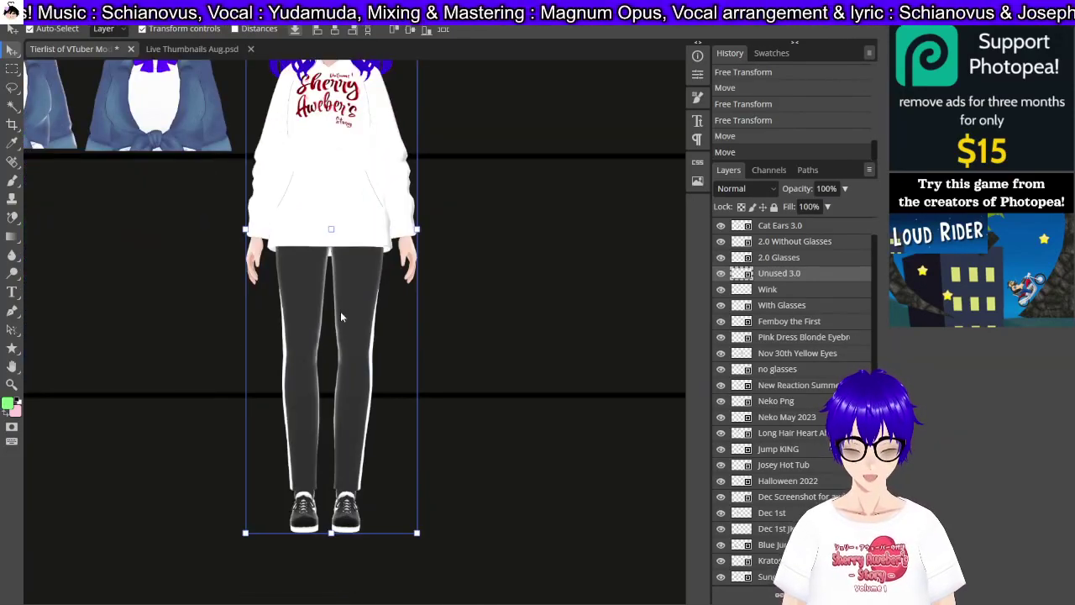
scroll(340, 317, up, 3)
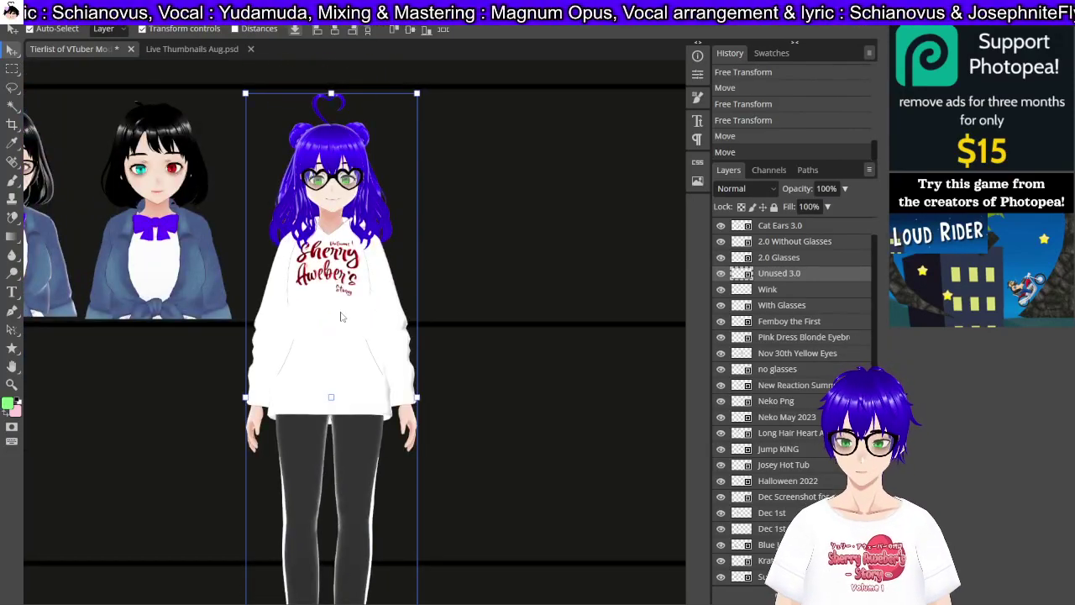
scroll(340, 317, down, 2)
scroll(340, 317, up, 4)
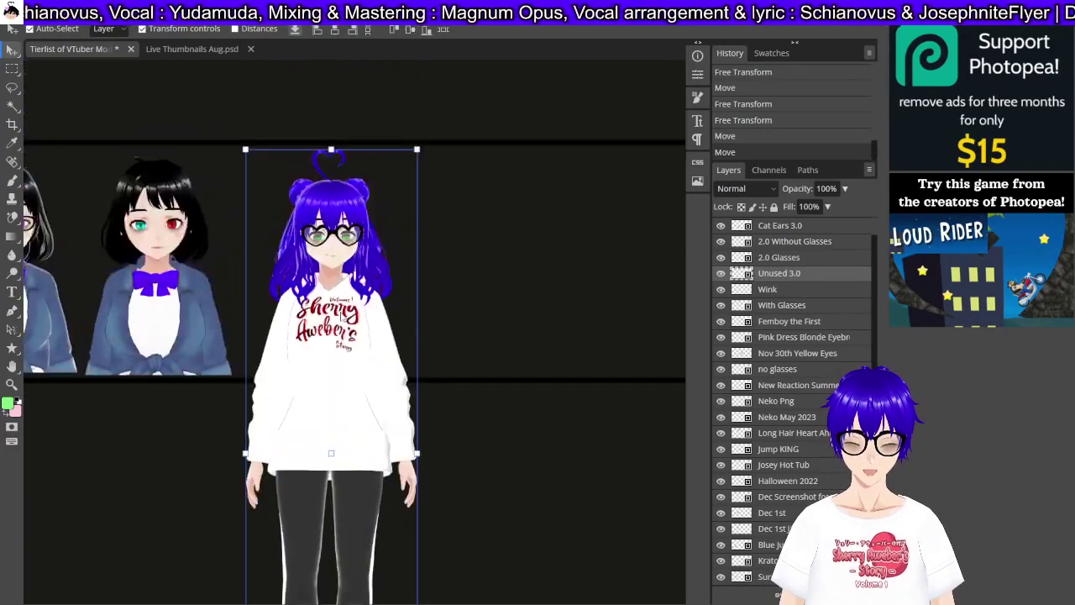
scroll(340, 316, up, 3)
scroll(340, 317, down, 4)
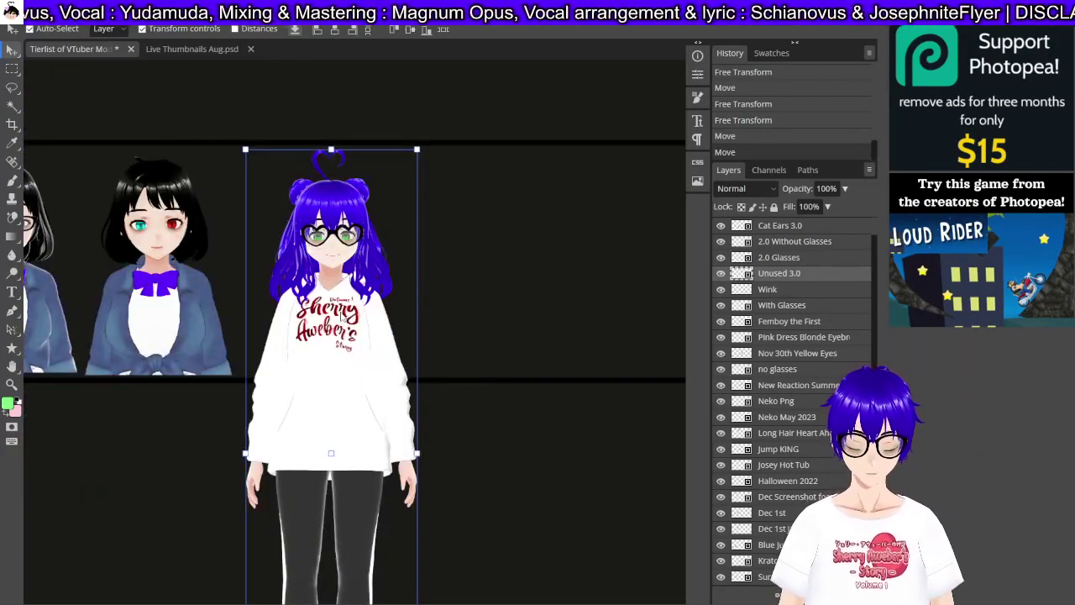
Try to scale the Unused 3.0 figure down to 49.77% of its size after checking it against the other C row figures.
scroll(340, 316, right, 1)
scroll(340, 316, down, 10)
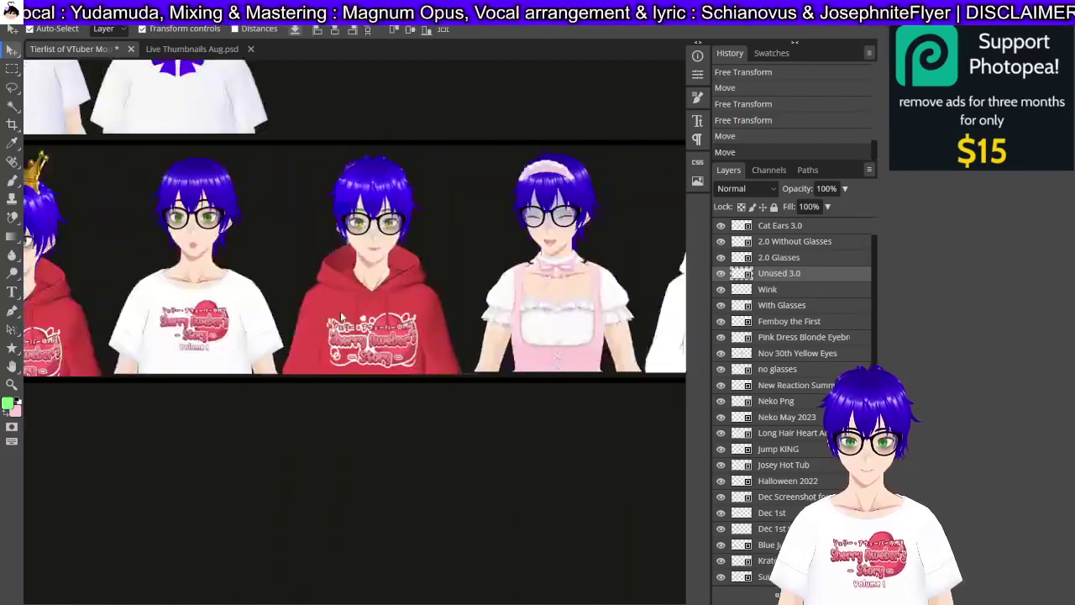
scroll(341, 316, left, 6)
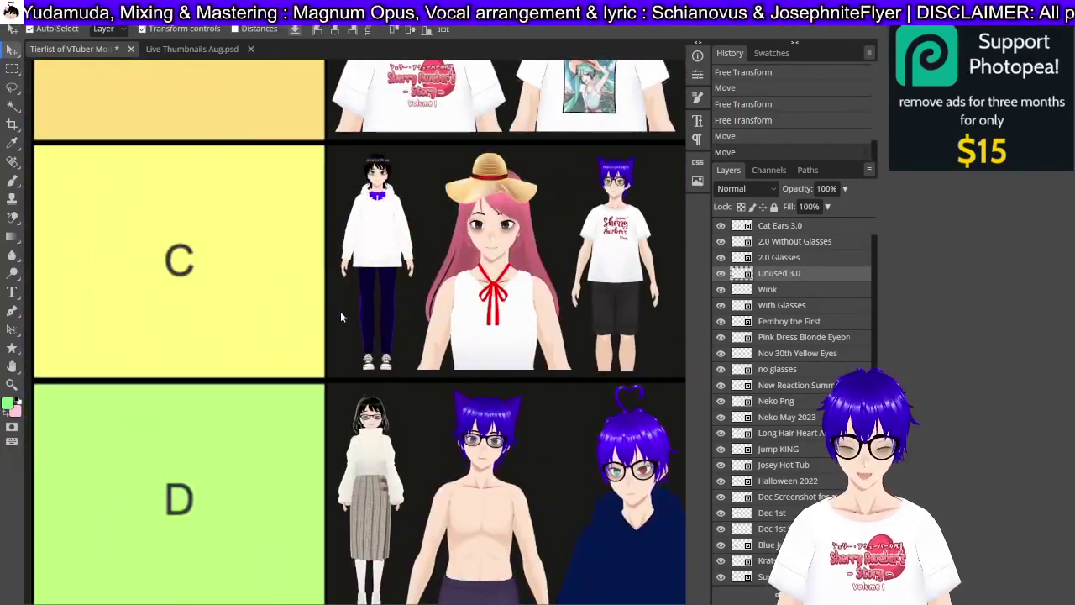
scroll(340, 317, right, 9)
scroll(340, 317, right, 6)
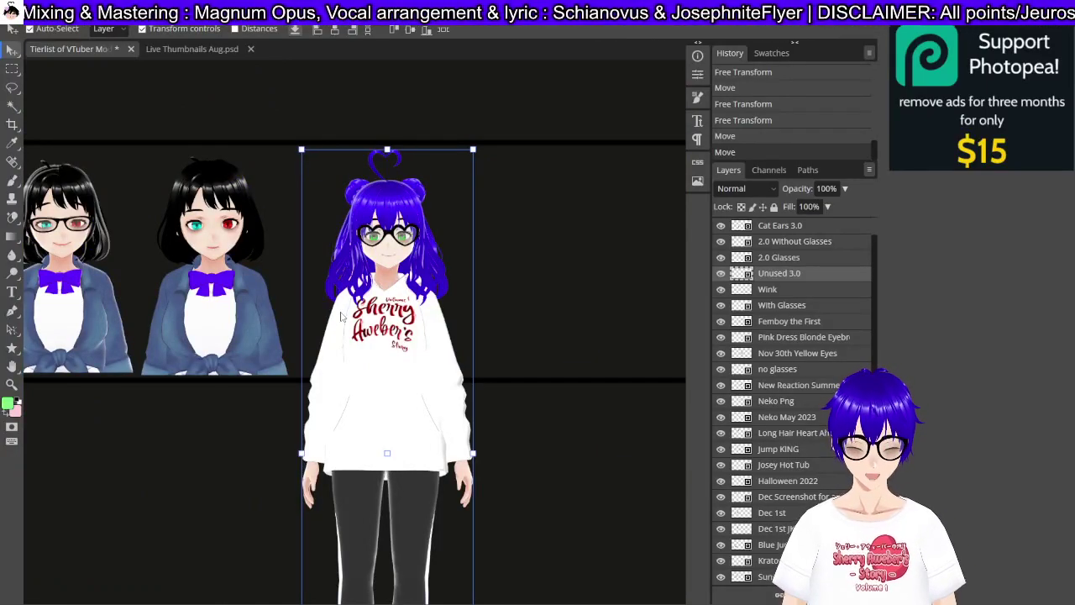
drag(302, 150, 347, 203)
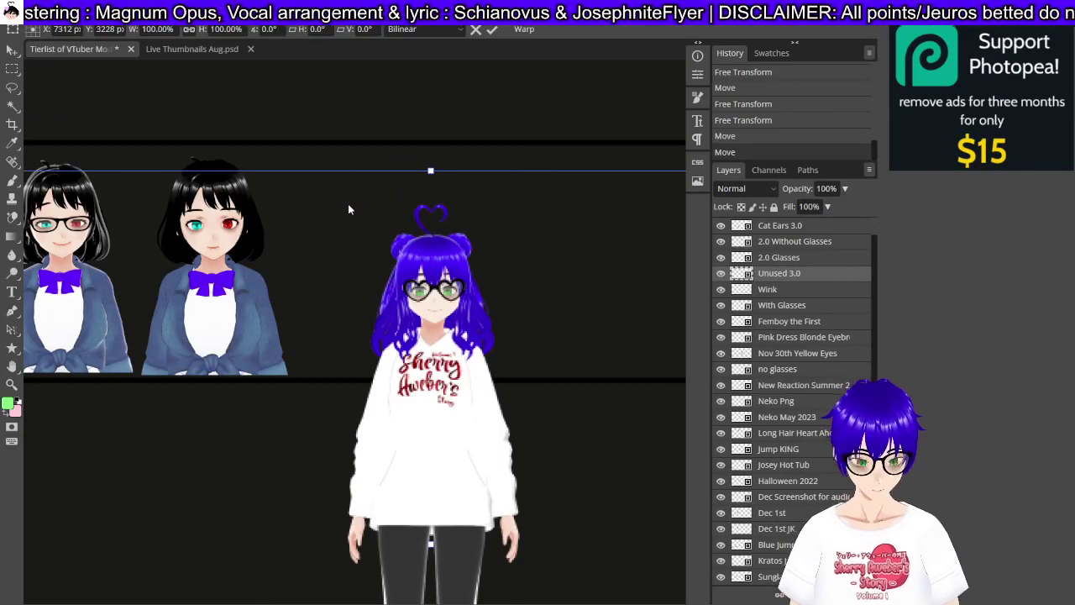
key(ctrl+minus)
key(ctrl+minus)
key(ctrl+minus)
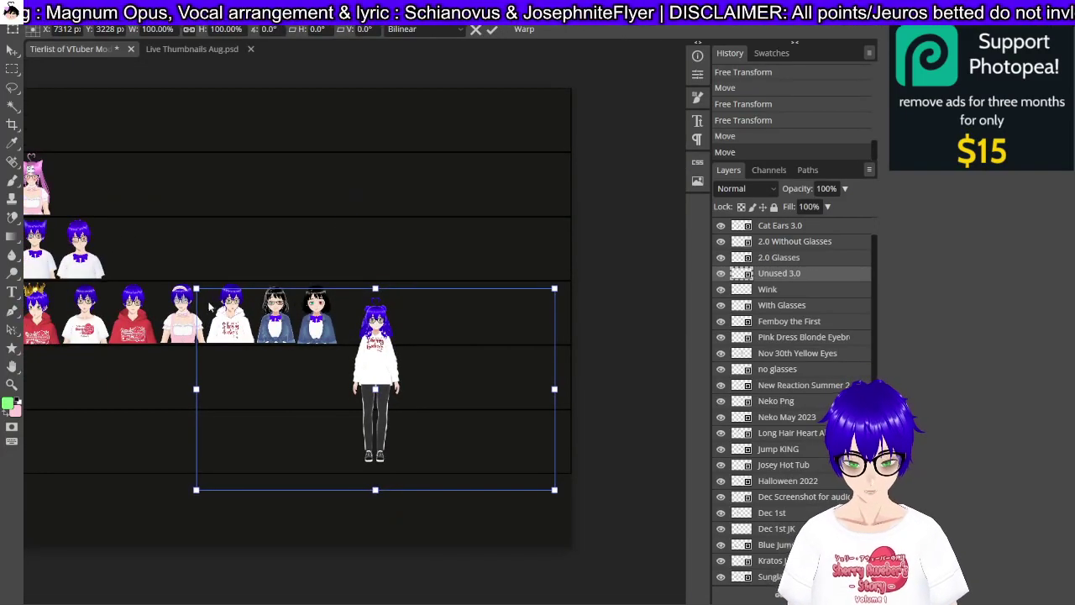
drag(197, 288, 376, 363)
drag(466, 443, 457, 386)
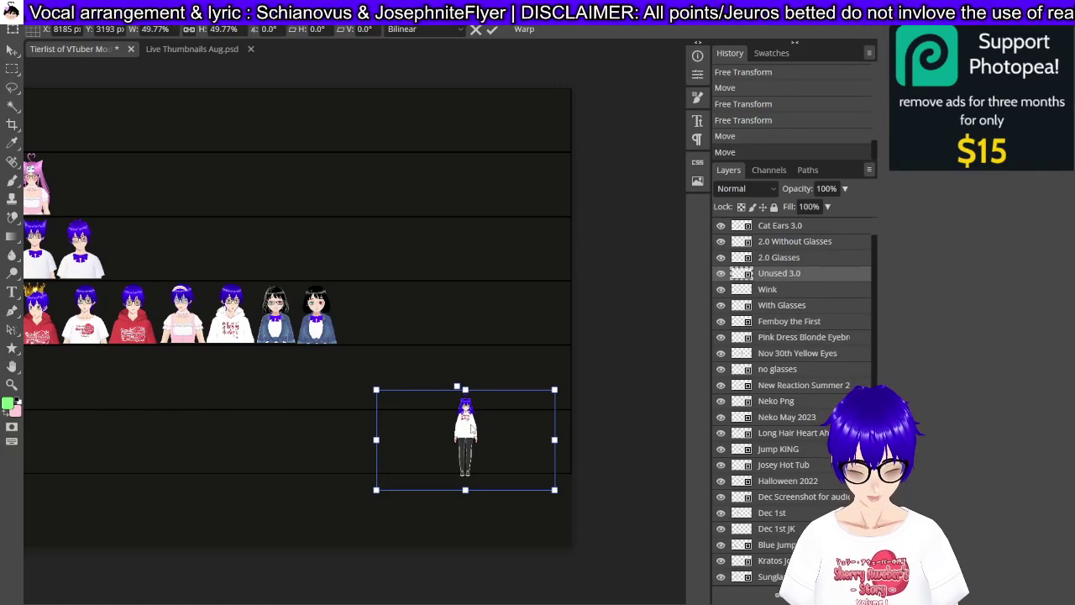
key(Return)
key(ctrl+z)
Scale the Unused 3.0 figure down to 35.94% and place it inside the C row, directly beside the 2.0 Without Glasses figure.
drag(363, 374, 383, 364)
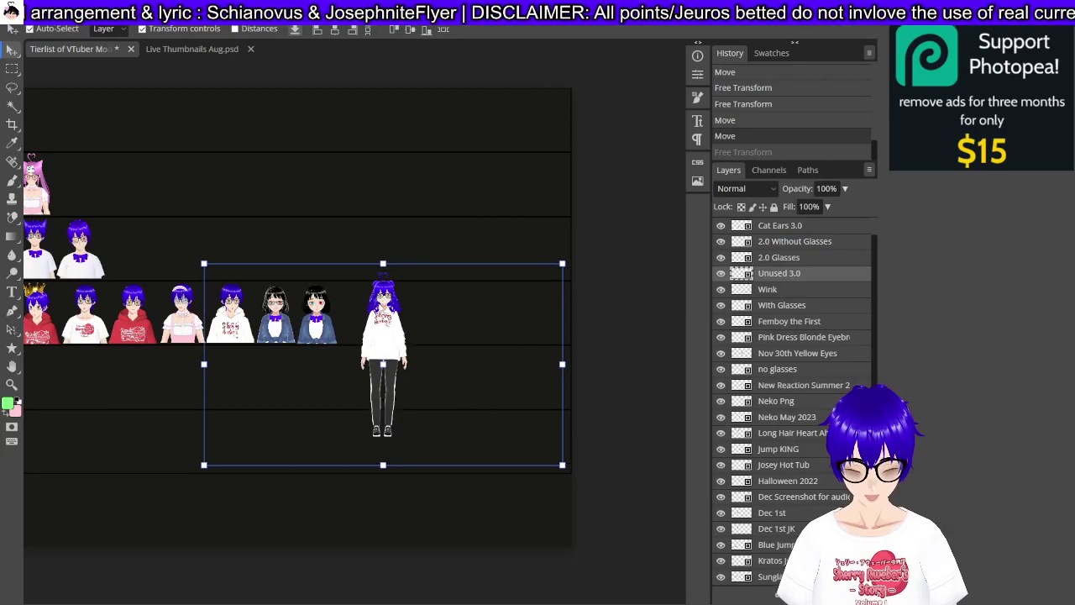
drag(561, 465, 358, 295)
drag(286, 277, 353, 277)
drag(272, 264, 305, 284)
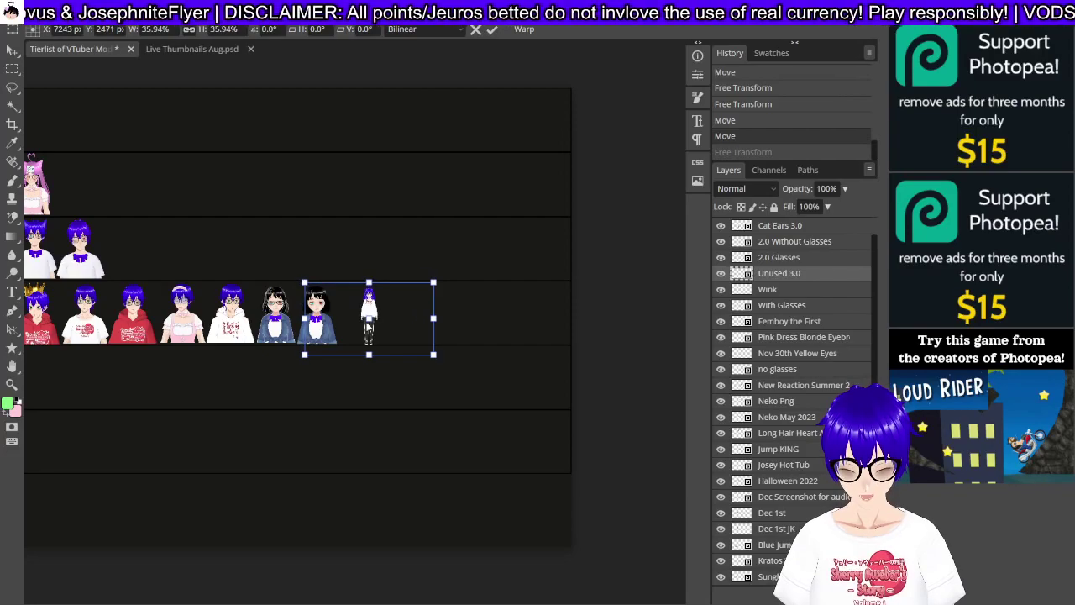
scroll(366, 328, up, 6)
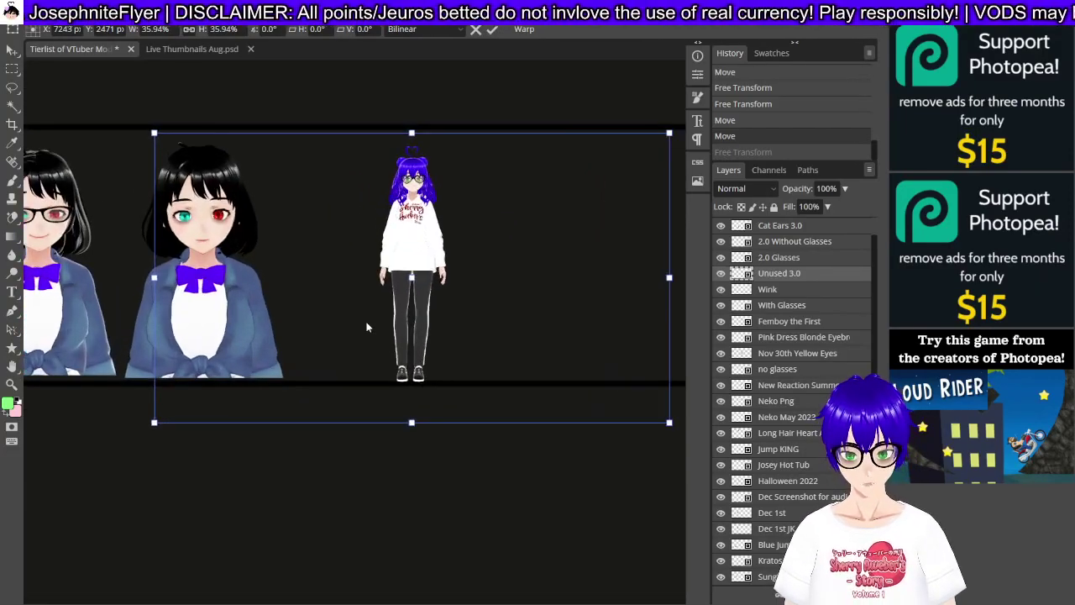
drag(410, 232, 315, 228)
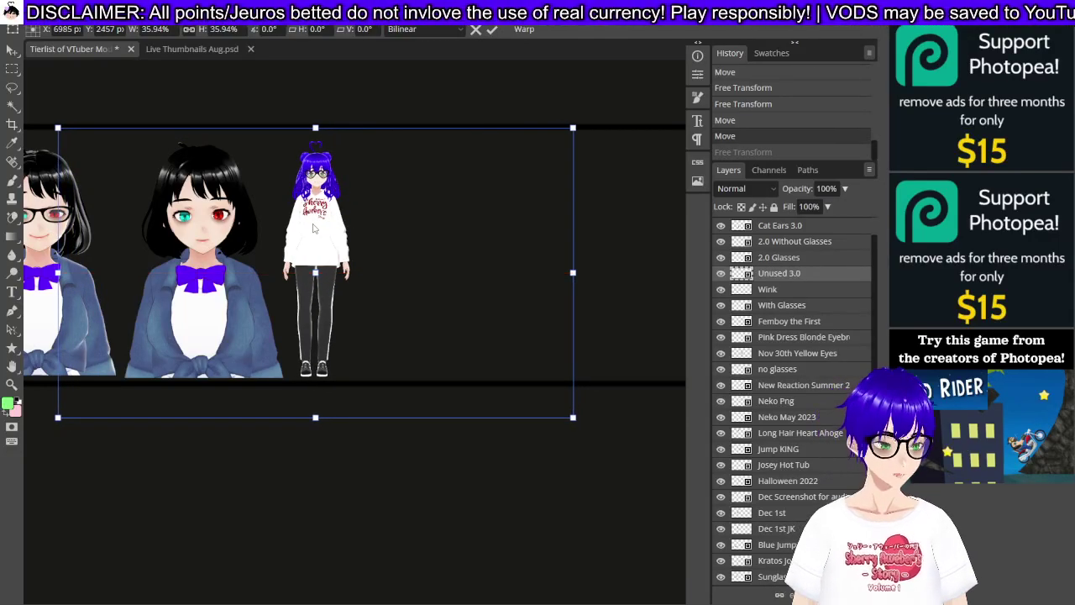